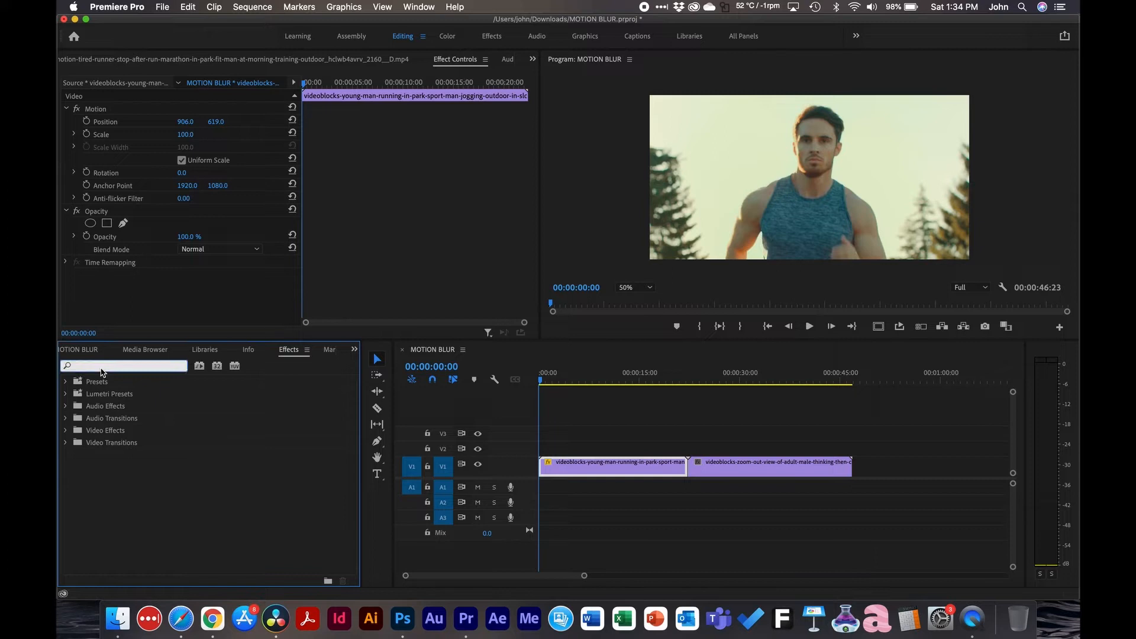
Find the Transform distort effect and apply it to the running-man clip at the start of the sequence
text(trans)
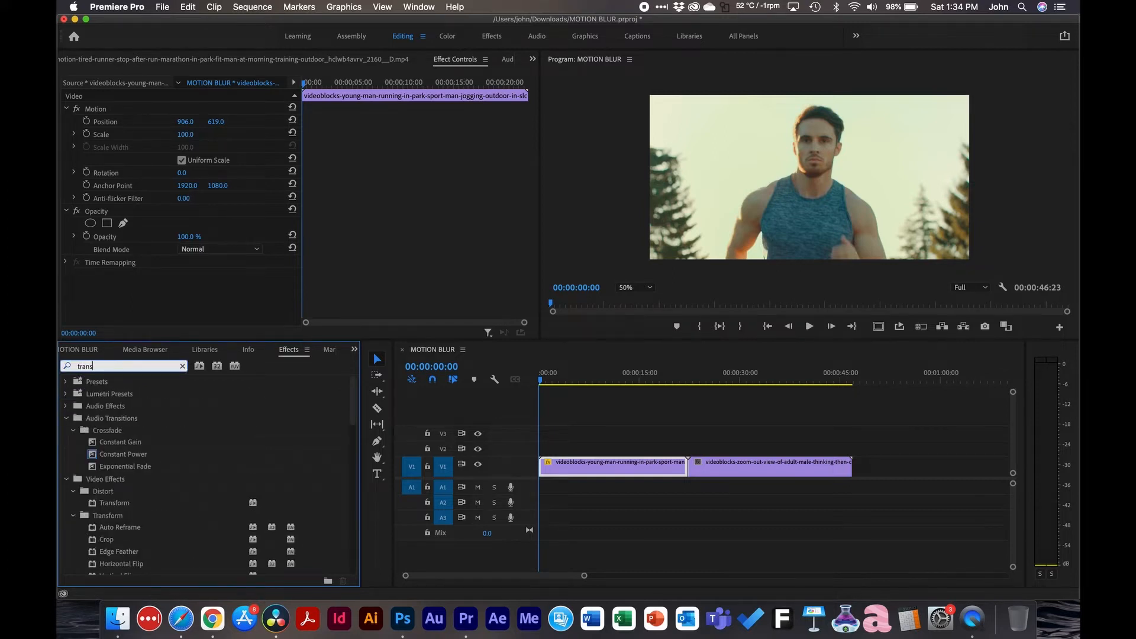
drag(107, 508, 598, 470)
scroll(456, 237, down, 5)
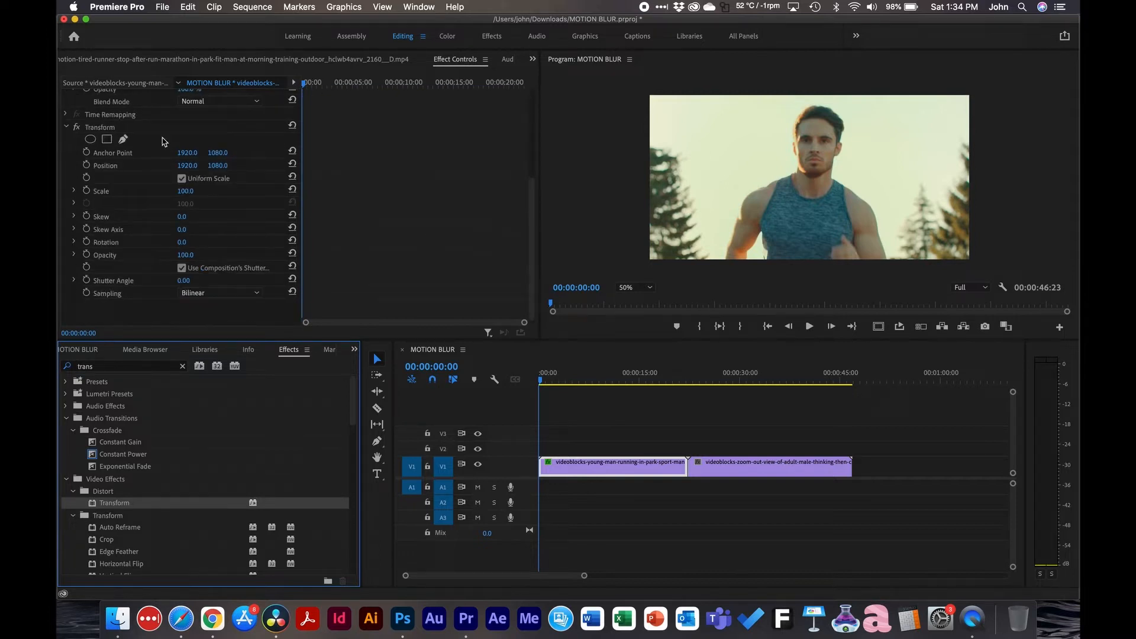
click(107, 129)
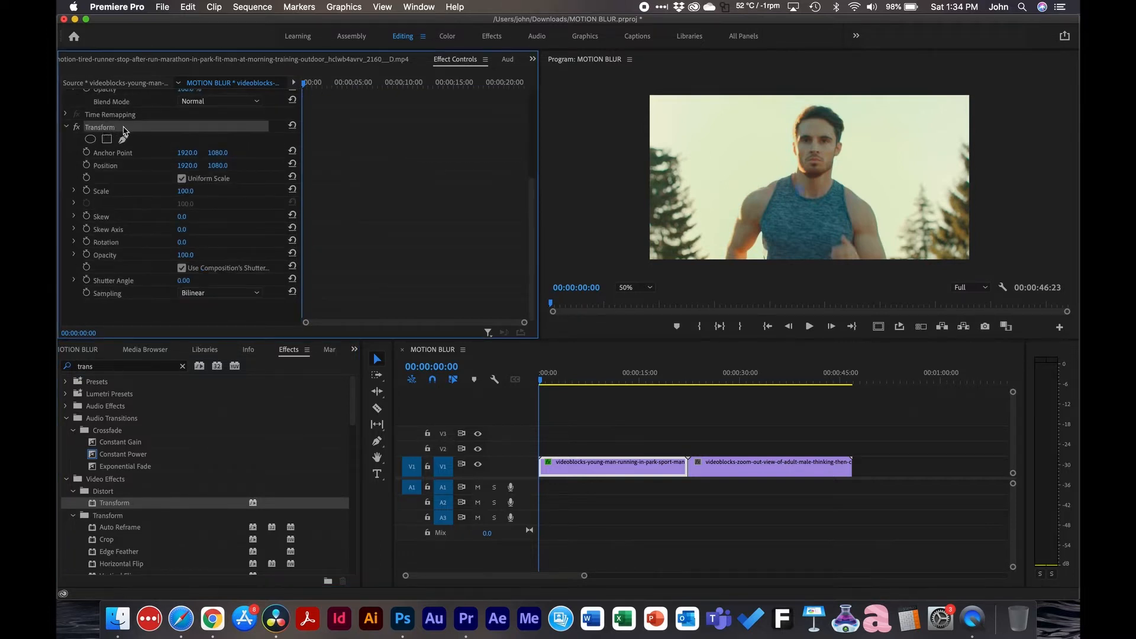
scroll(158, 164, up, 5)
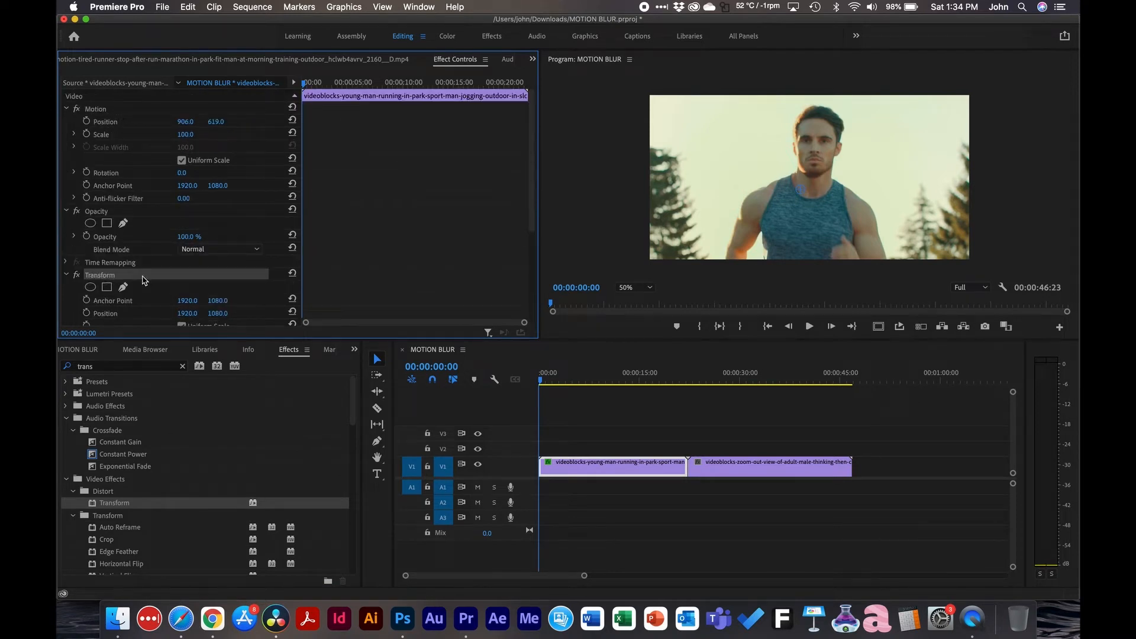
scroll(139, 280, down, 5)
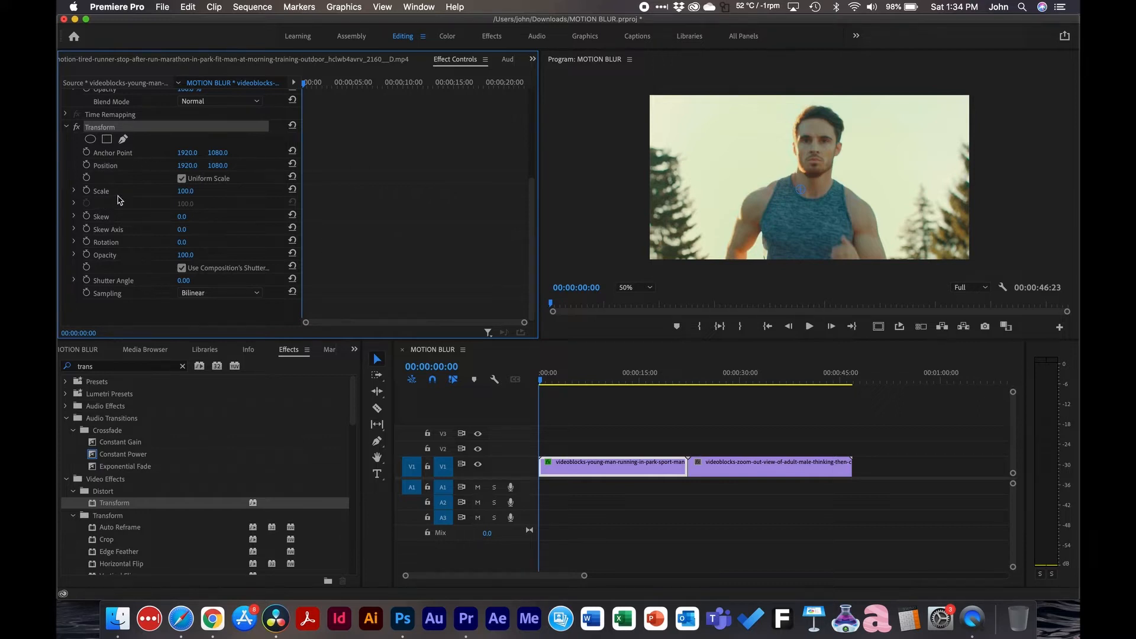
Enable keyframing for the Transform effect's Scale and Position at 00:00:00:00 on the running-man clip
click(593, 411)
key(=)
key(=)
key(=)
key(=)
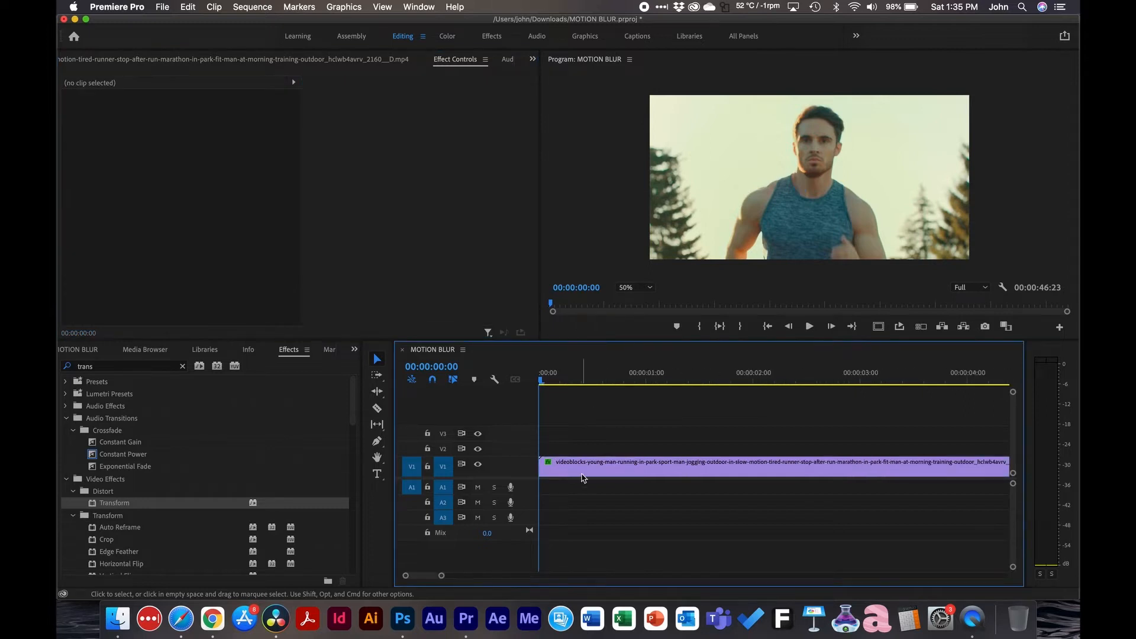
click(583, 477)
scroll(372, 263, down, 5)
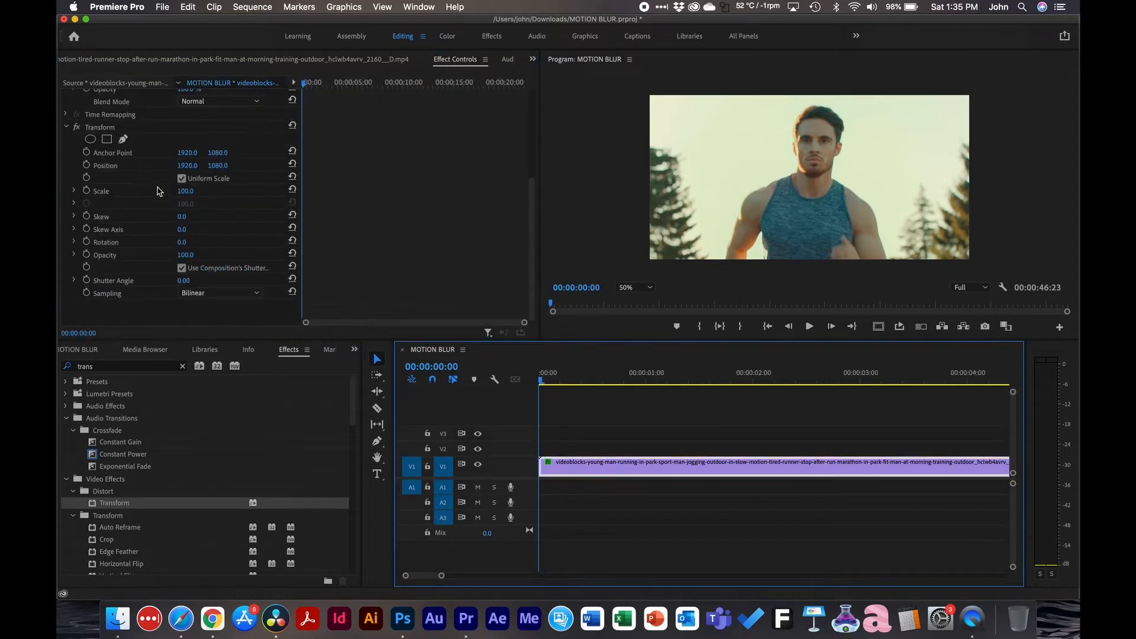
click(86, 190)
click(86, 165)
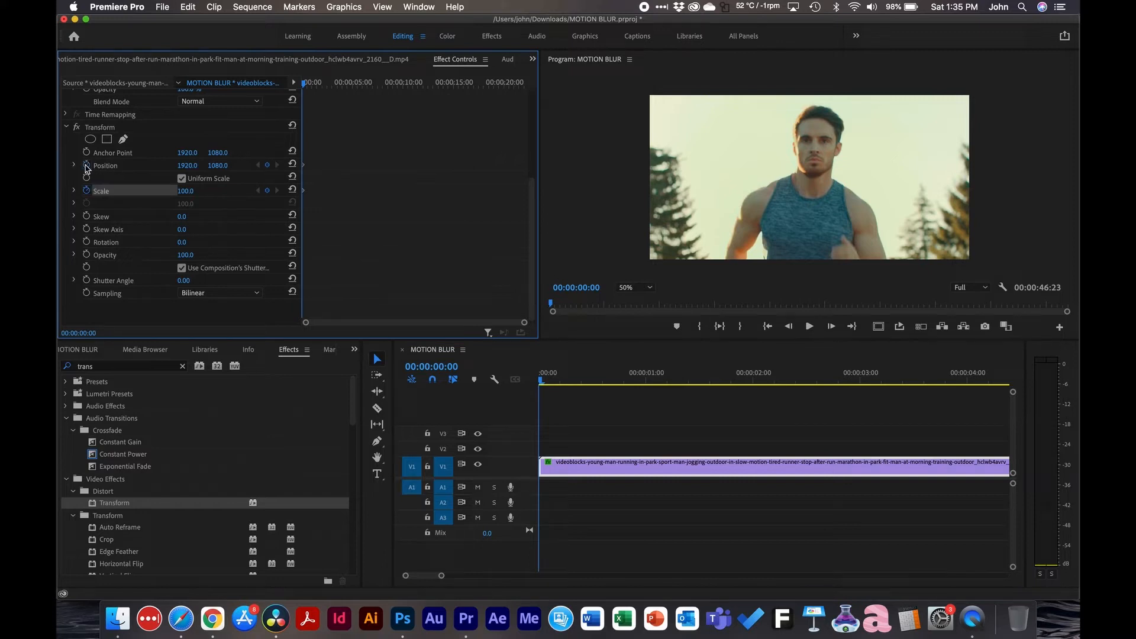
At 00:00:00:05, set the running-man clip's Transform scale to 55 and its position to 1908, 958
click(634, 414)
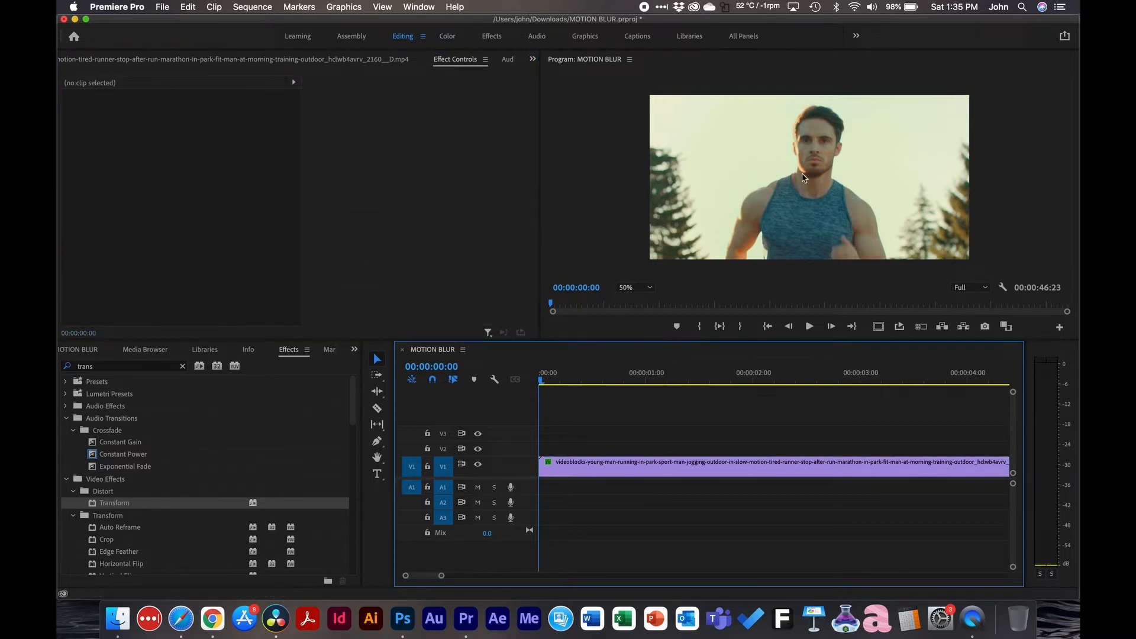
click(593, 462)
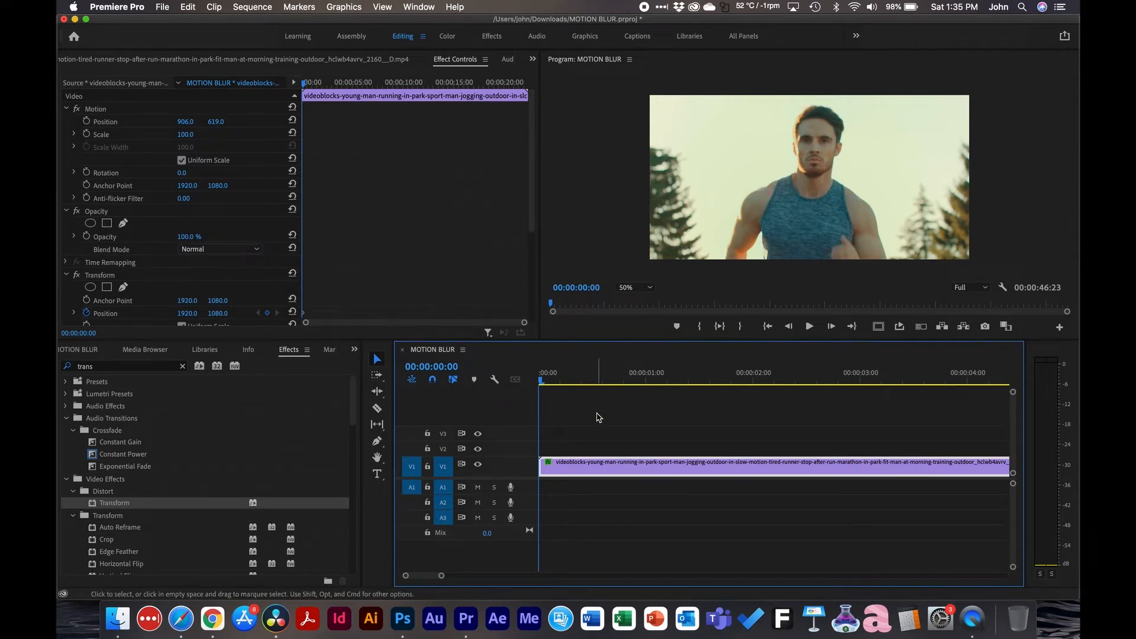
key(space)
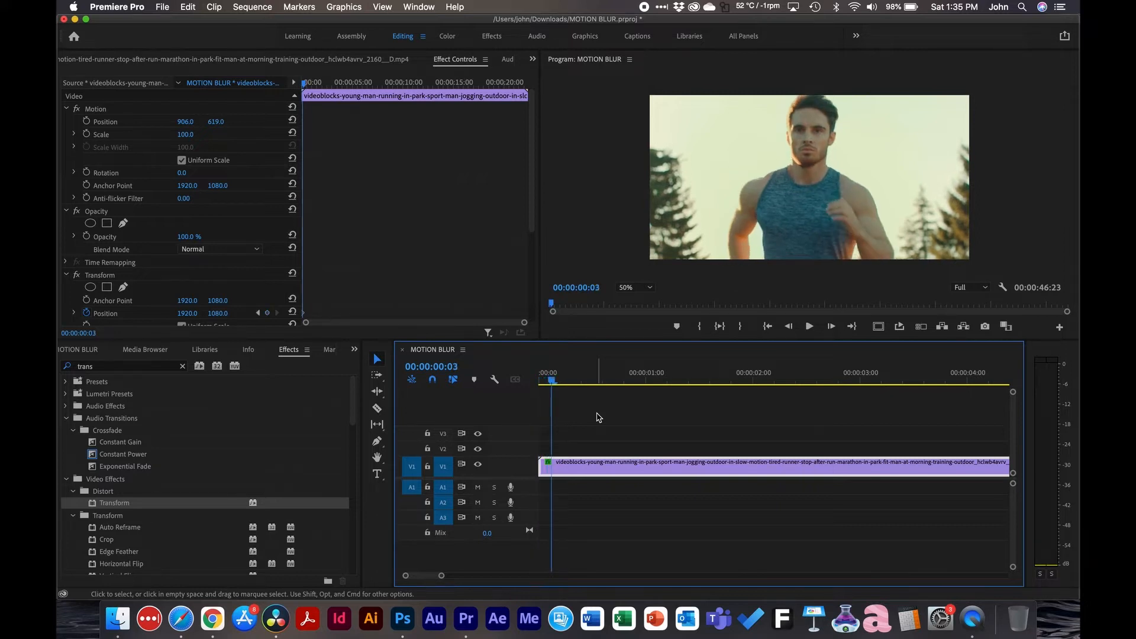
scroll(373, 254, down, 5)
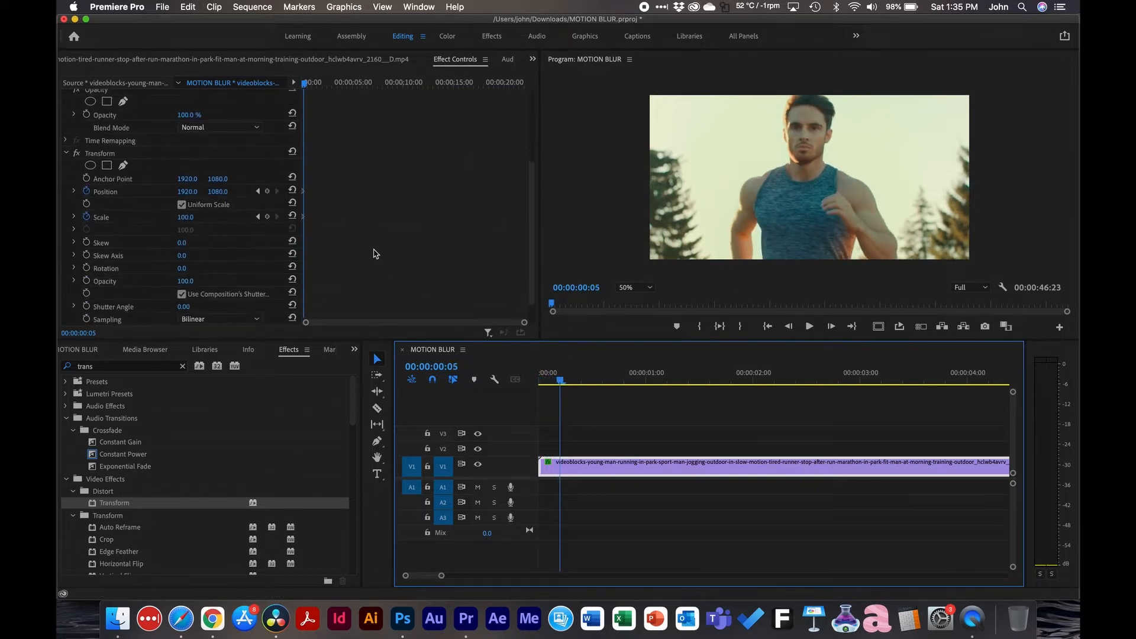
click(185, 218)
text(55)
key(Return)
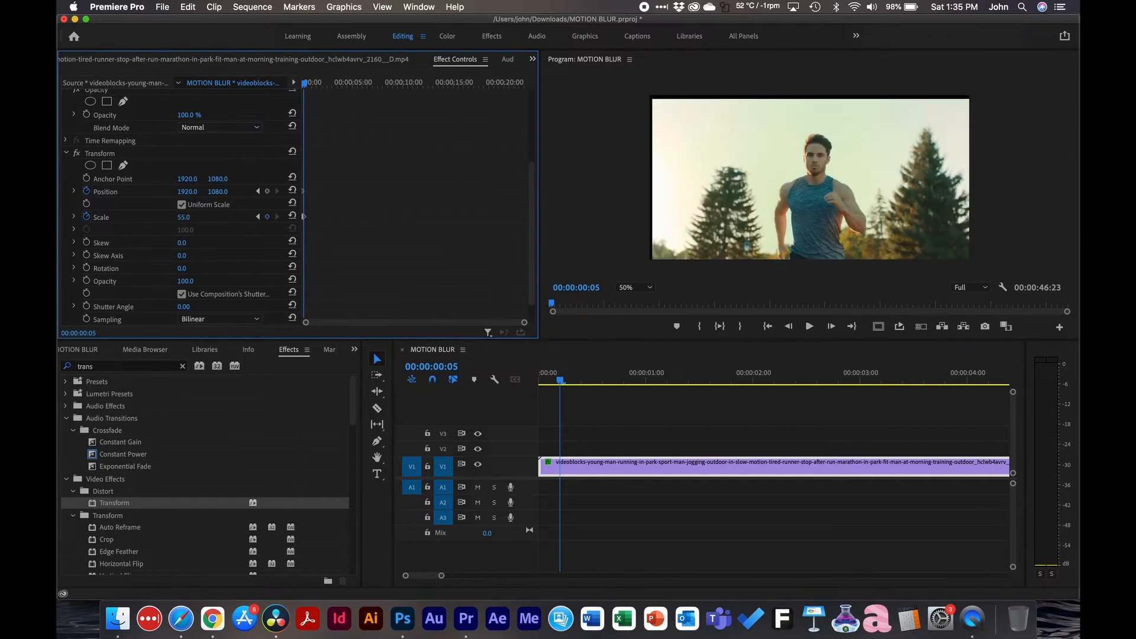
drag(187, 191, 146, 192)
scroll(412, 240, down, 2)
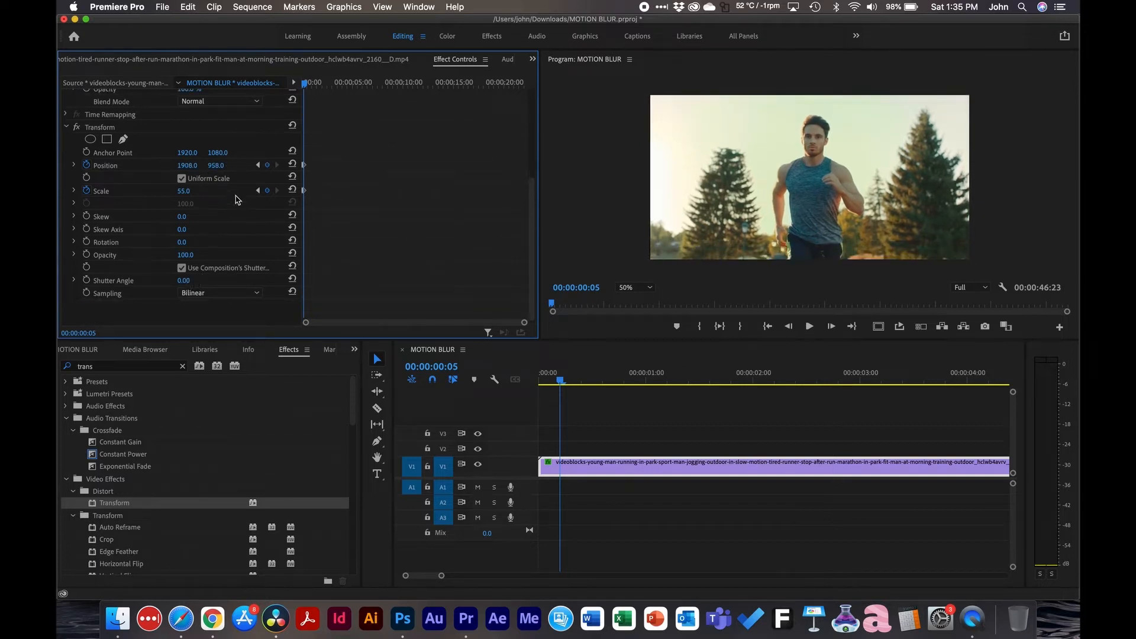
Return to the first scale keyframe and set the Transform effect's shutter angle to 360
click(257, 190)
click(183, 280)
text(360)
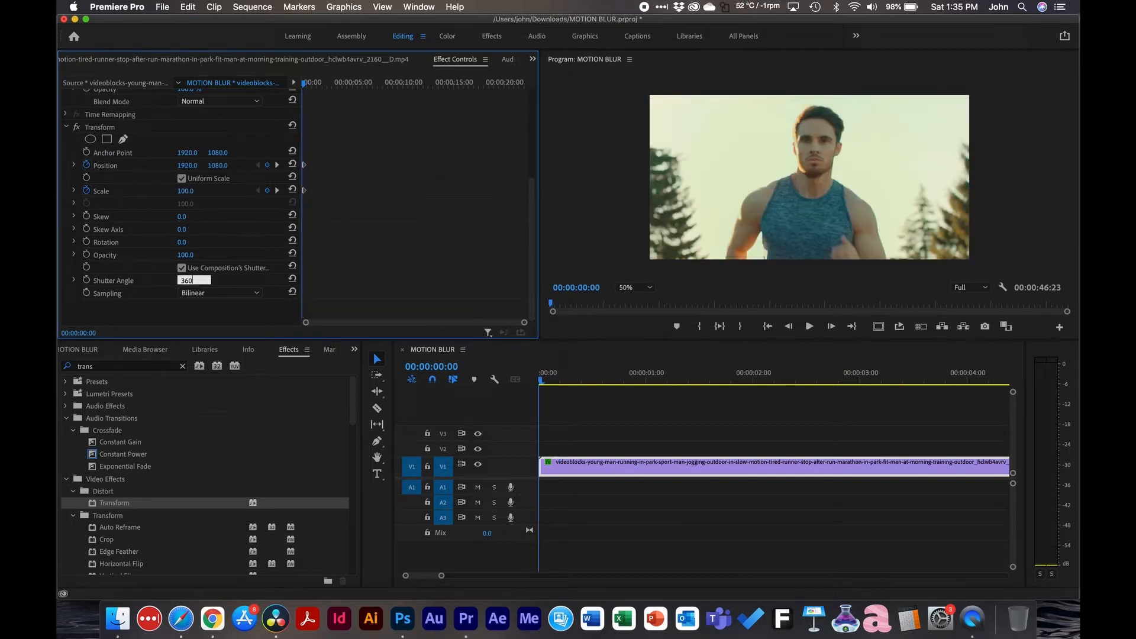
key(Return)
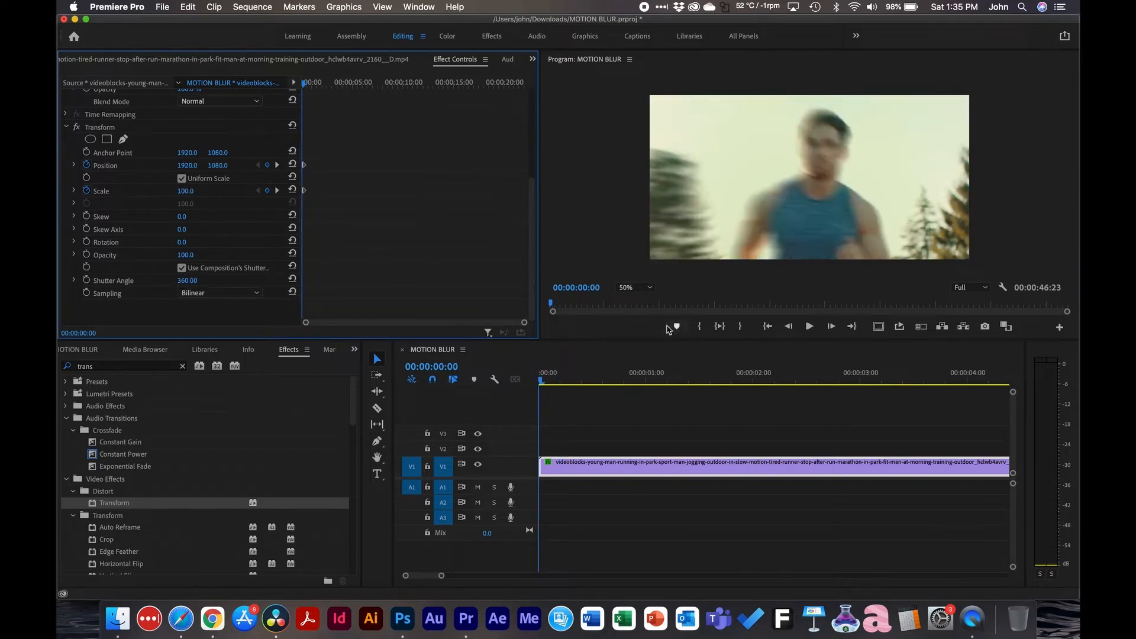
Change the Transform position keyframe at 00:00:00:05 to 1542, 783 so the footage fills the frame
click(606, 420)
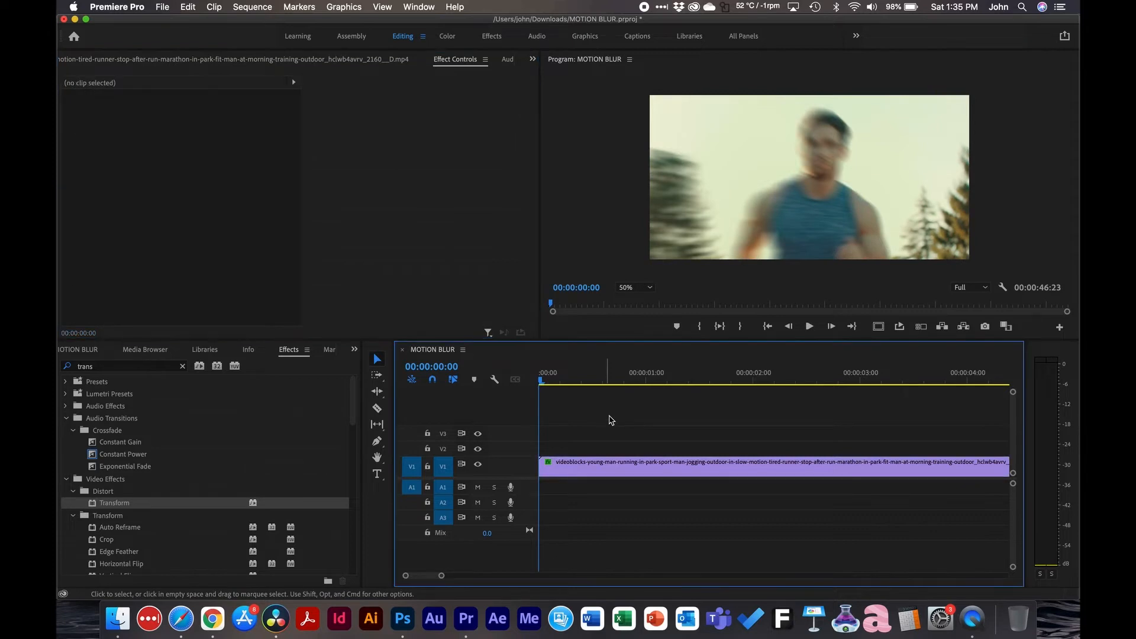
click(577, 462)
key(space)
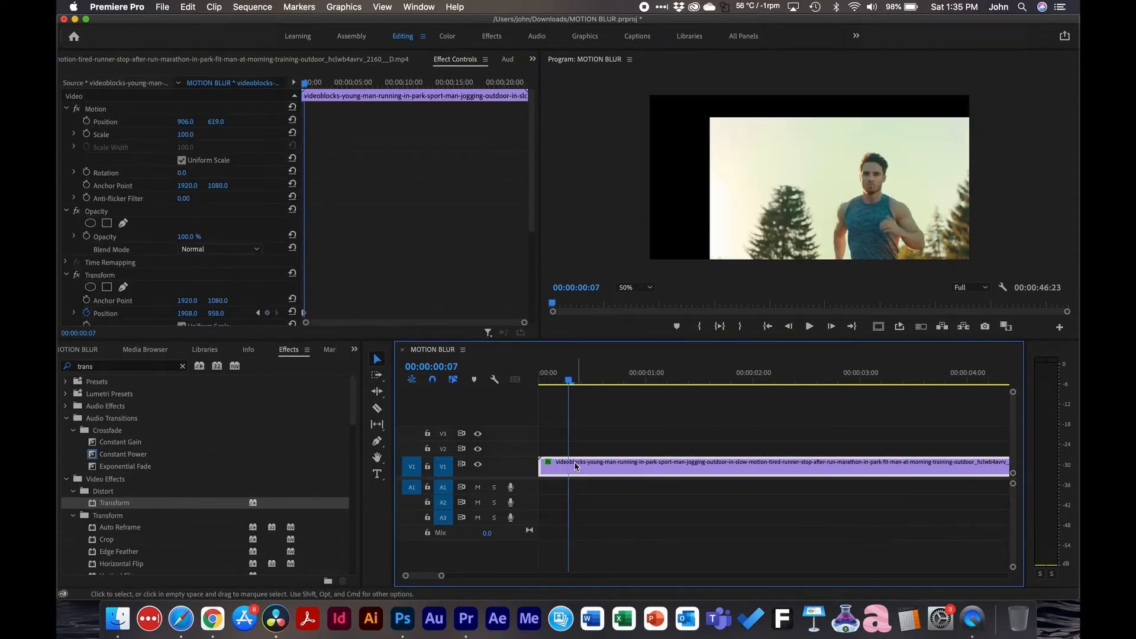
scroll(268, 299, down, 3)
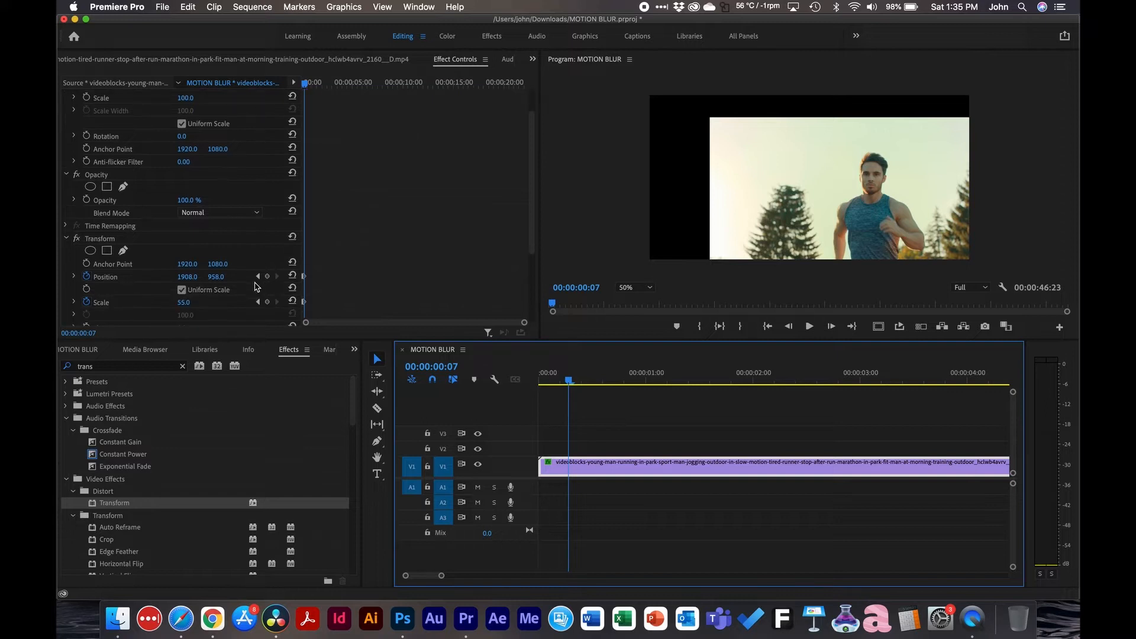
click(258, 277)
drag(187, 280, 83, 280)
drag(222, 279, 171, 279)
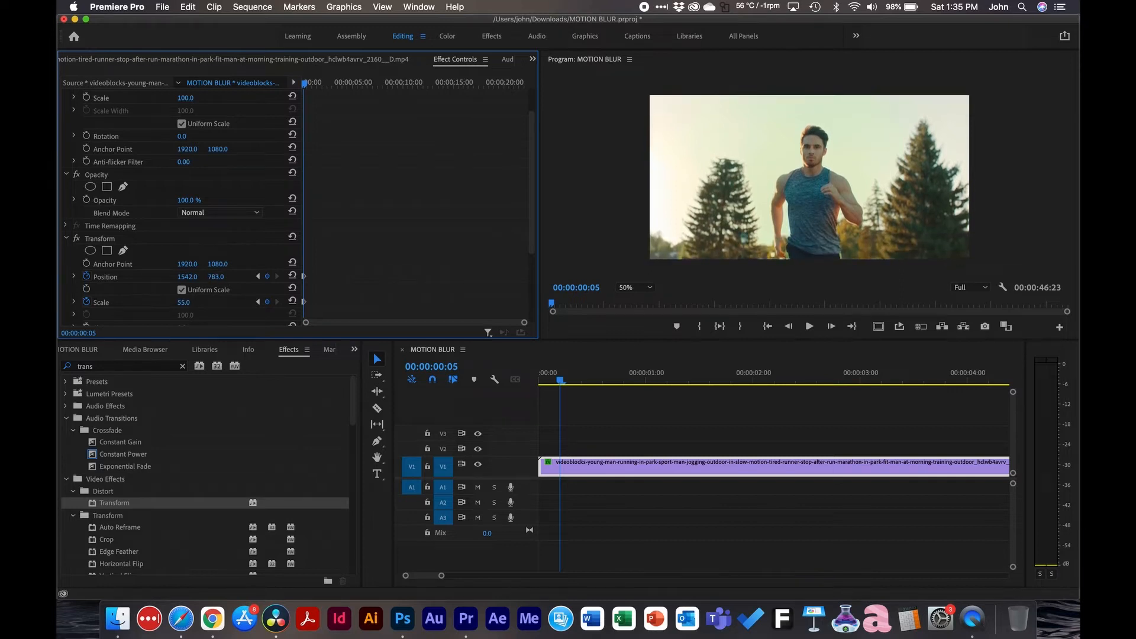
Play back the running-man clip from its start and examine the motion blur and the Transform shutter settings
key(Home)
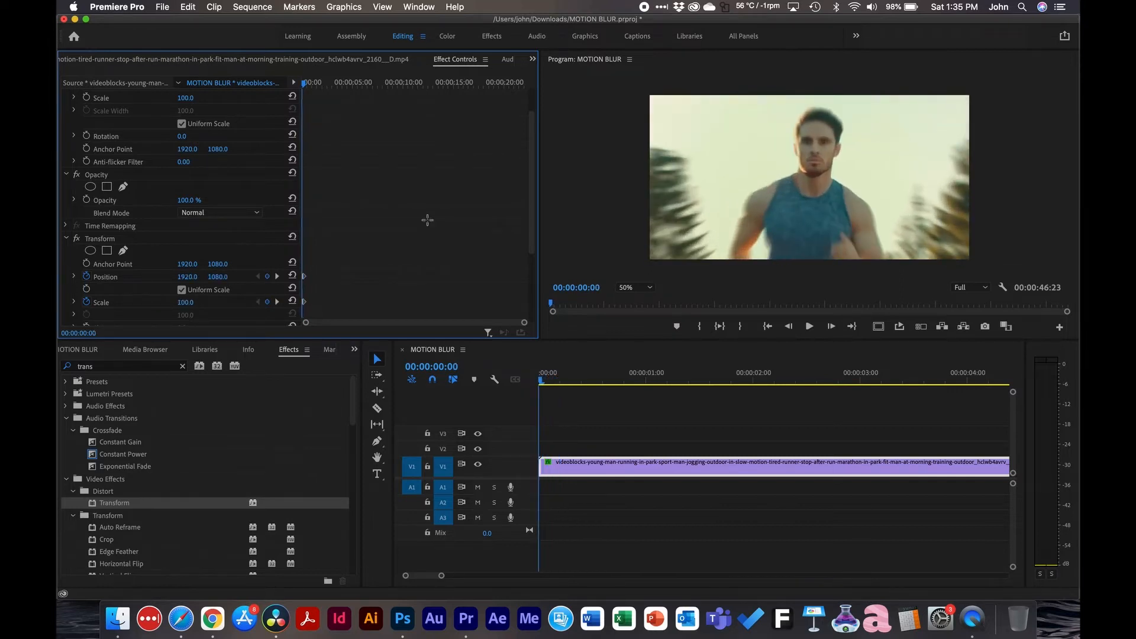
click(603, 400)
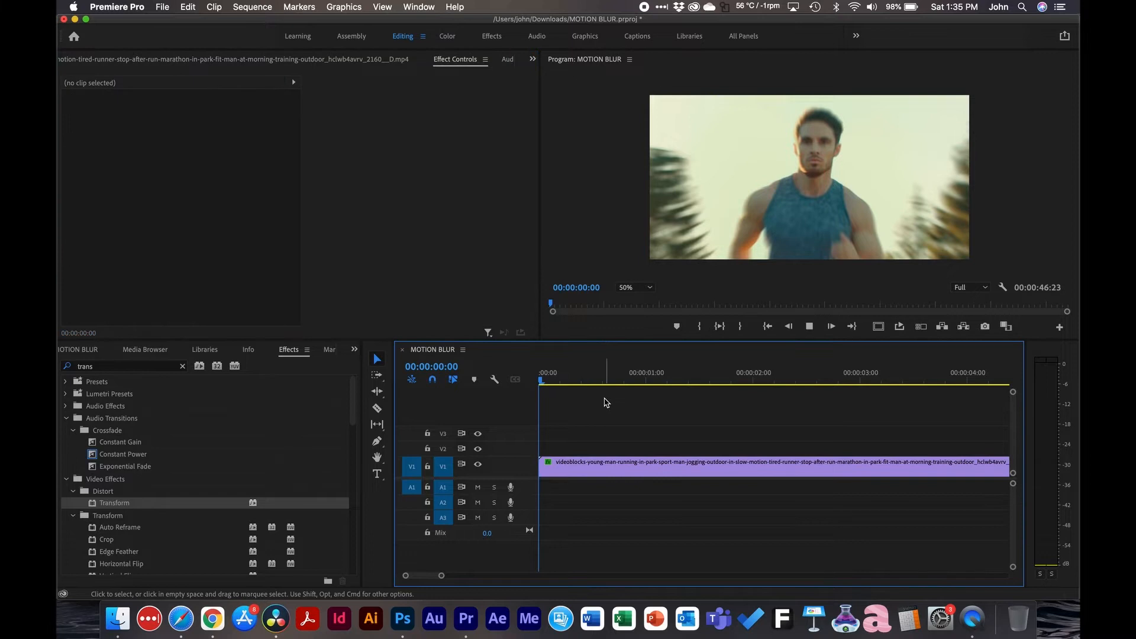
key(space)
drag(596, 382, 483, 382)
click(552, 465)
scroll(424, 210, down, 5)
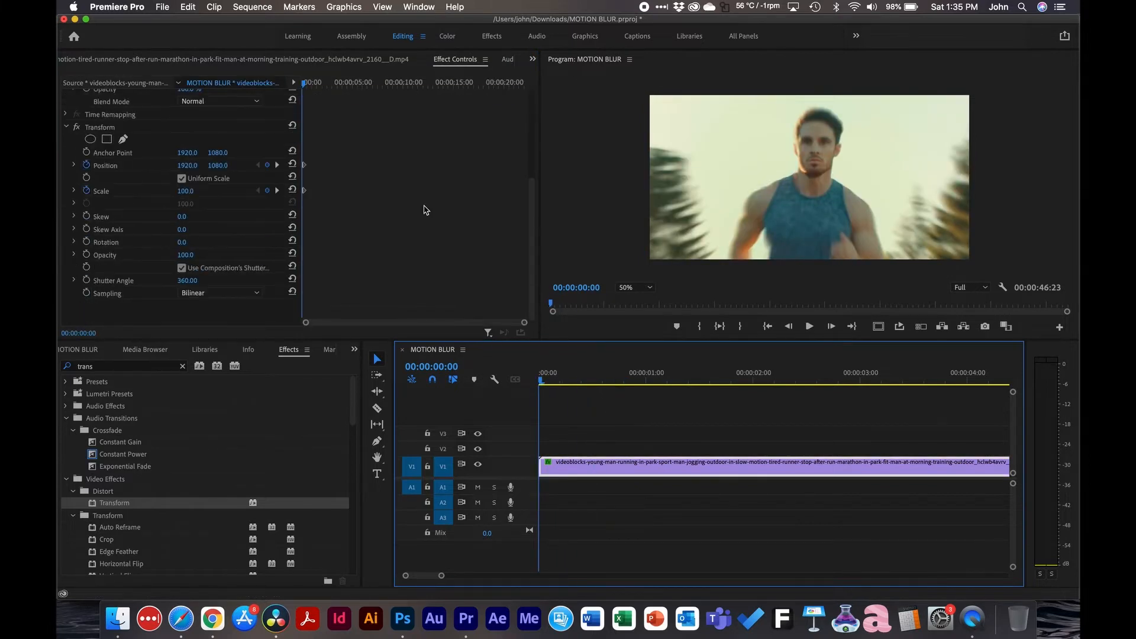
click(187, 282)
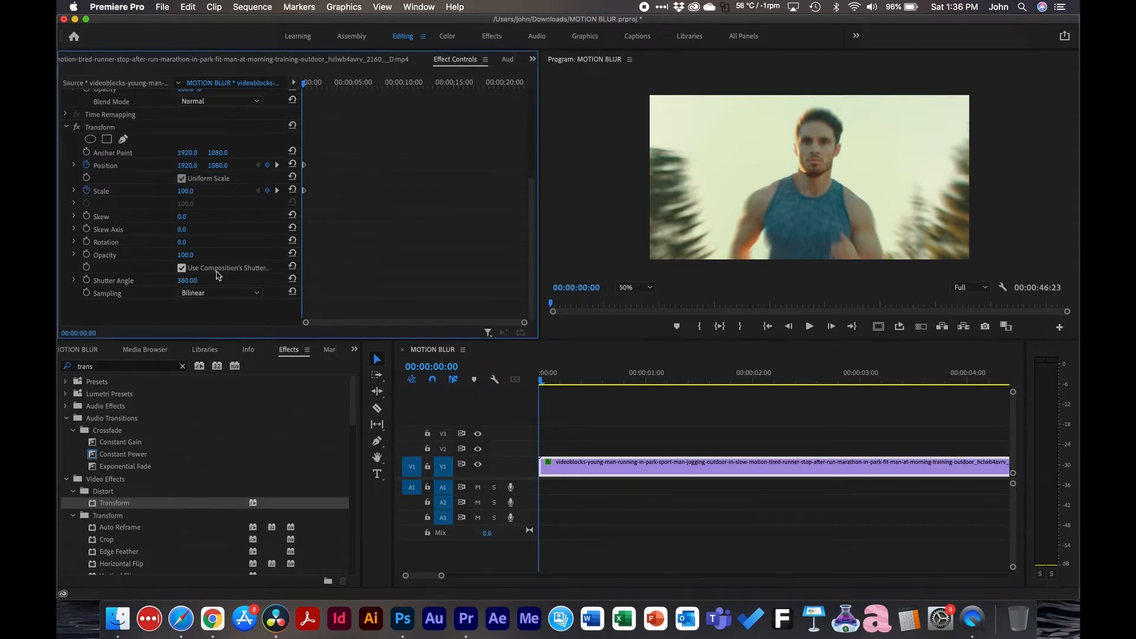
click(658, 421)
key(space)
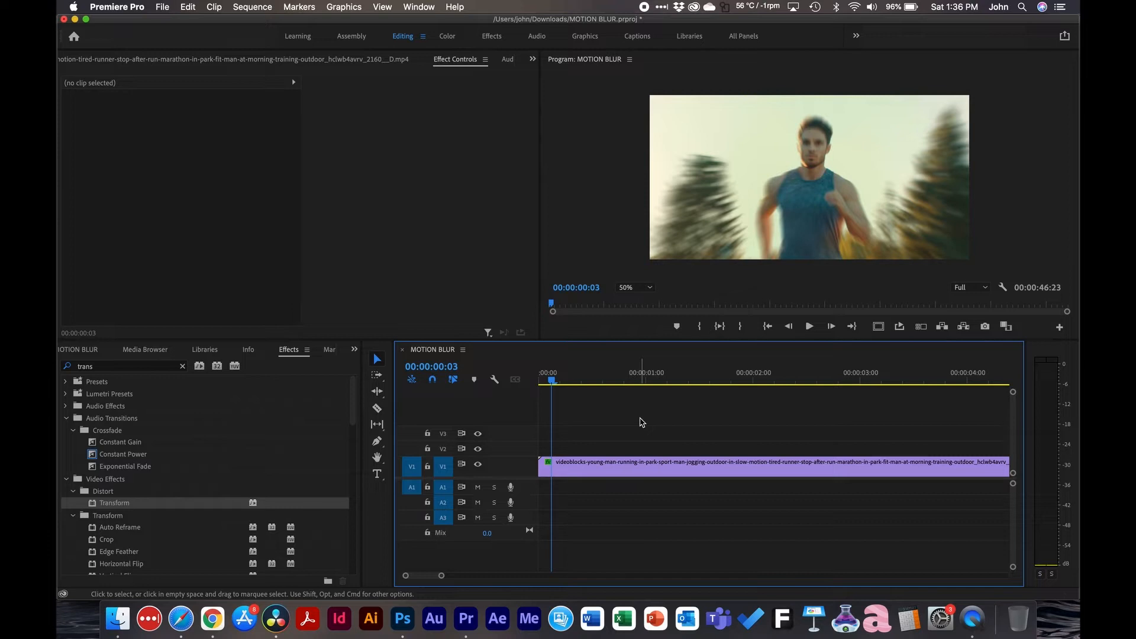
key(space)
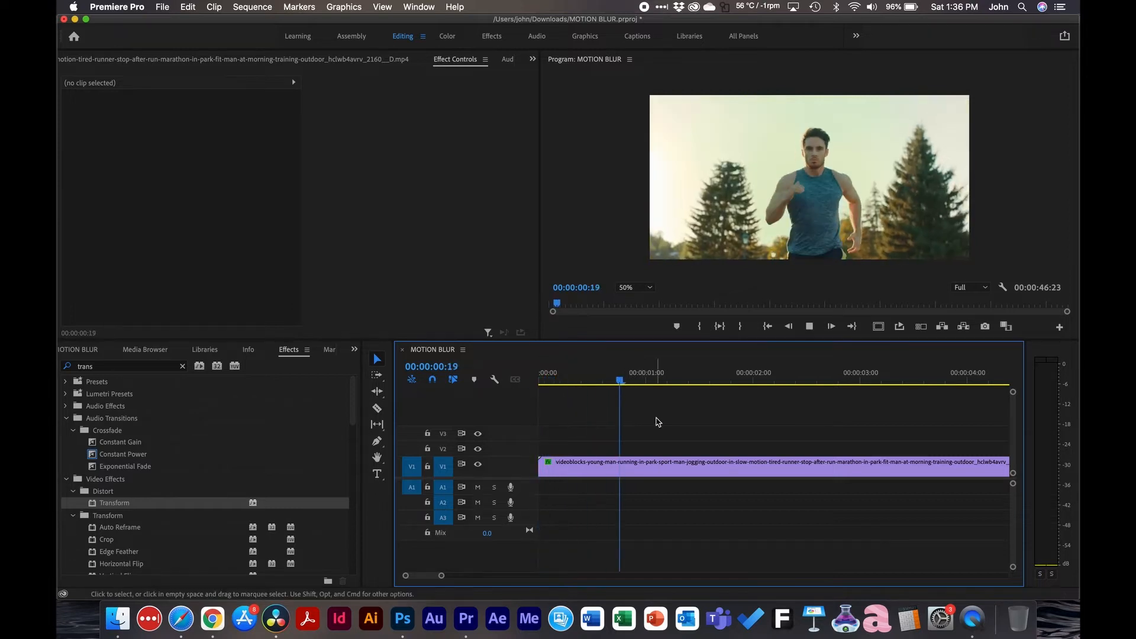
key(space)
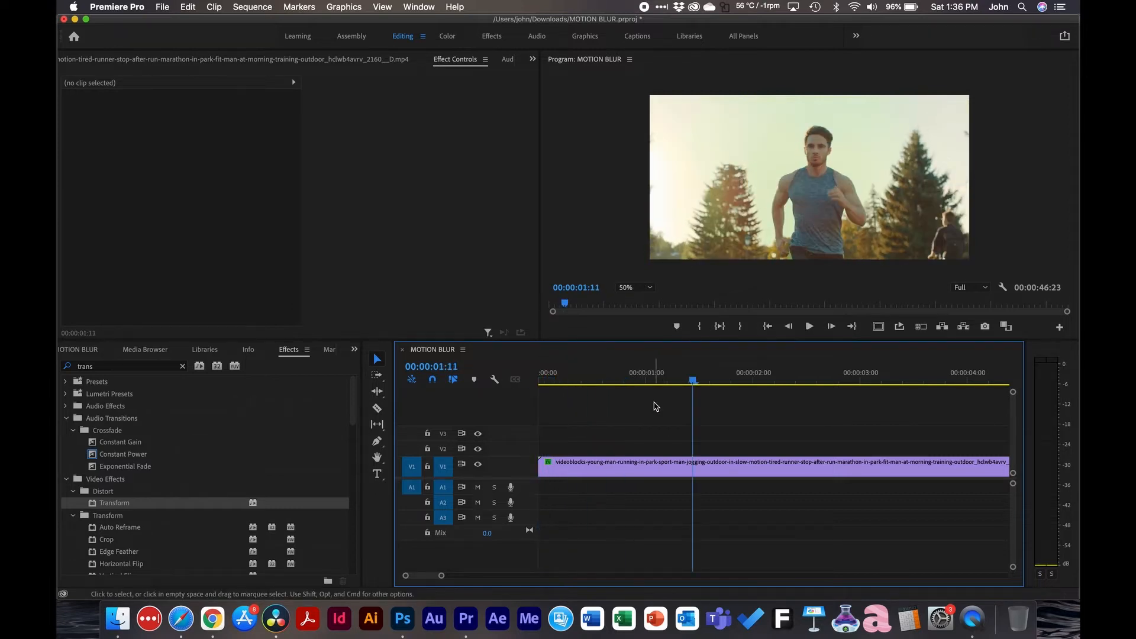
Move the playhead to the start of the second clip at 00:00:22:10 and preview the painter footage
key(minus)
key(minus)
key(minus)
key(minus)
drag(655, 376, 689, 381)
click(731, 465)
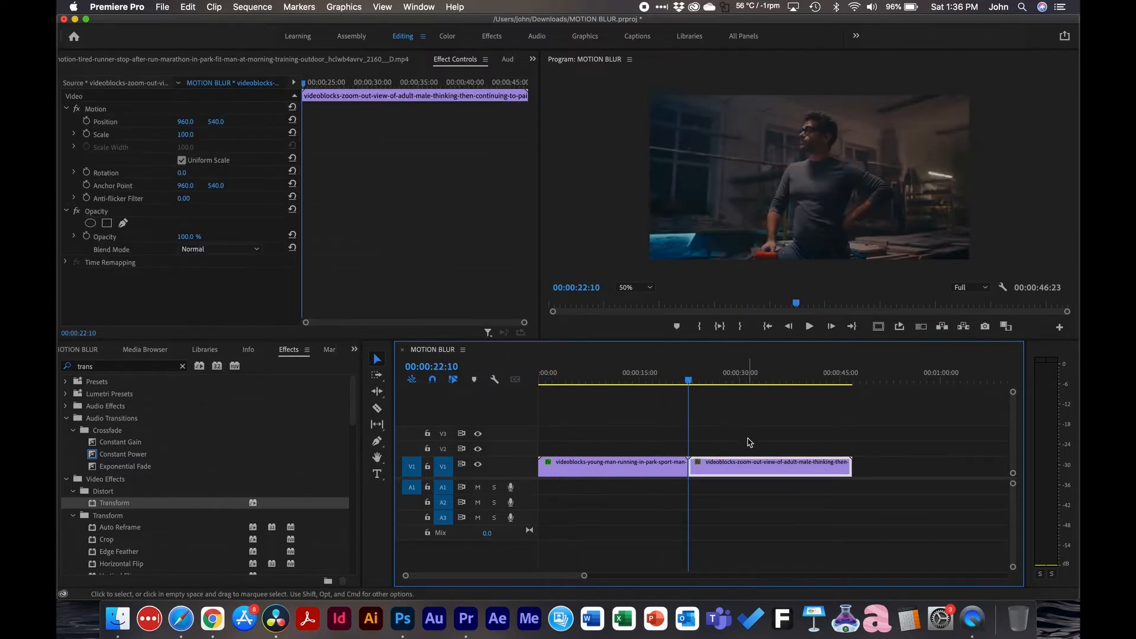
click(744, 419)
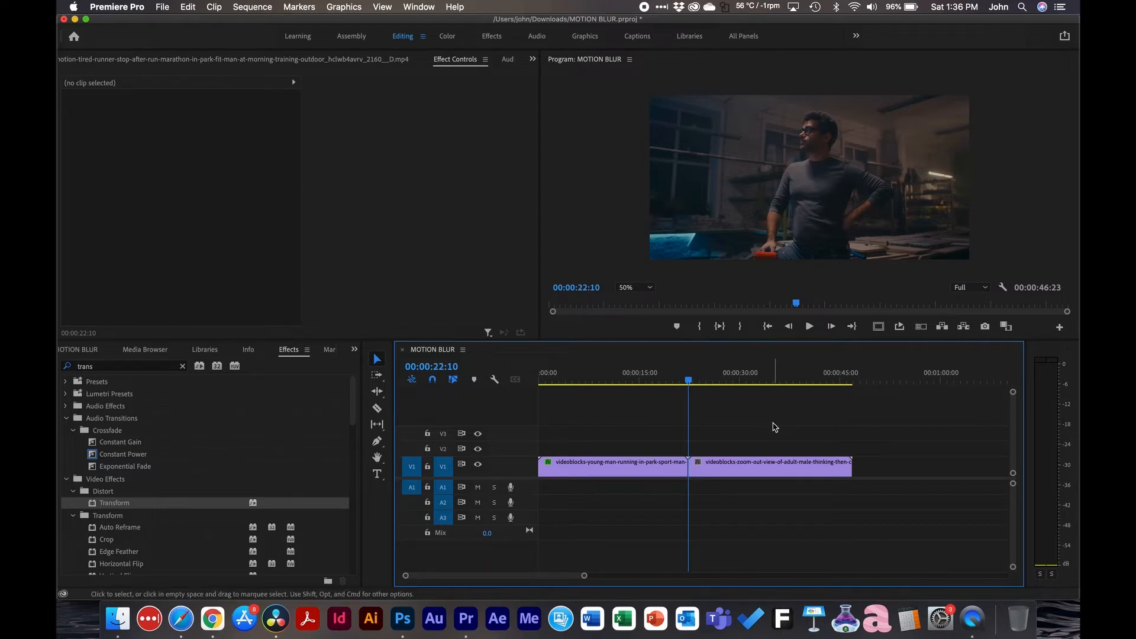
key(space)
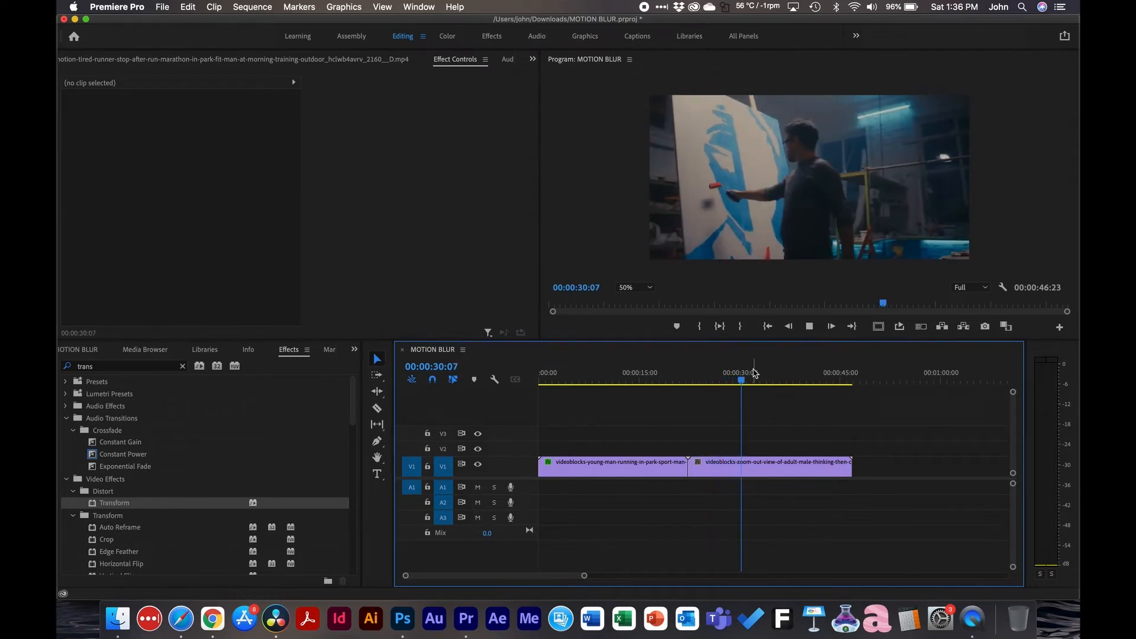
key(space)
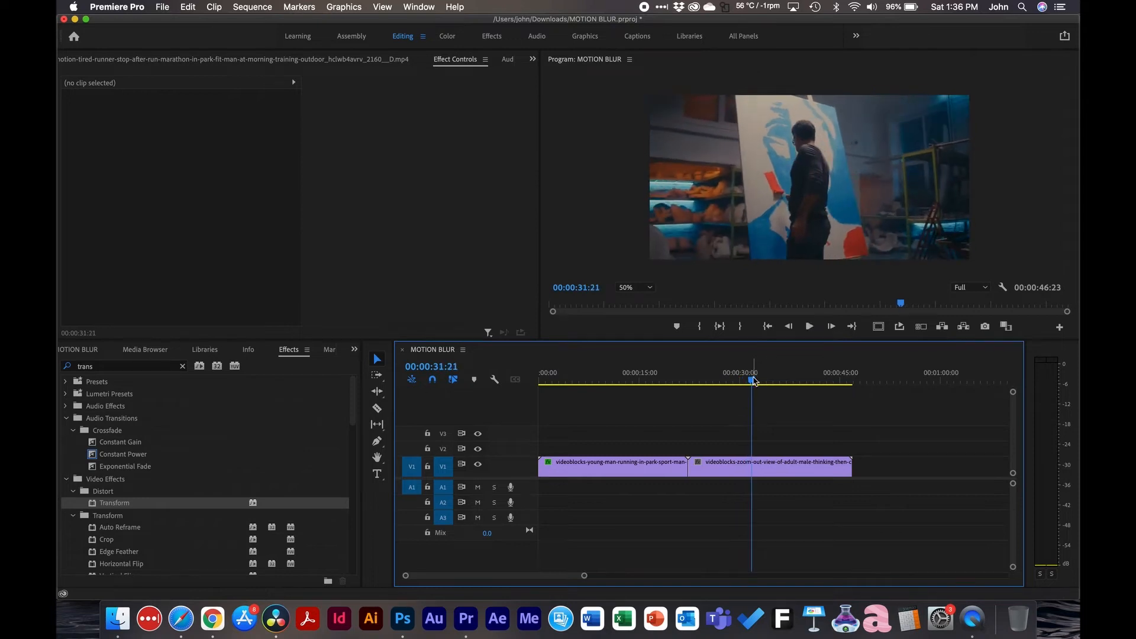
Enlarge the V1 track and show the Time Remapping speed keyframes on the painter clip
click(754, 468)
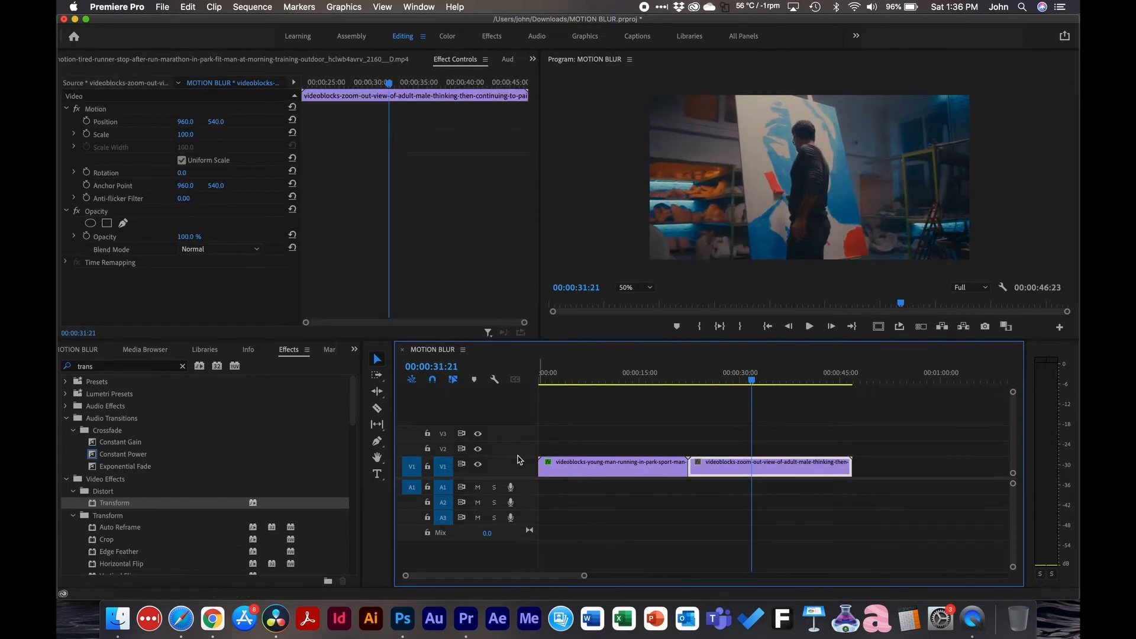
drag(517, 456, 524, 419)
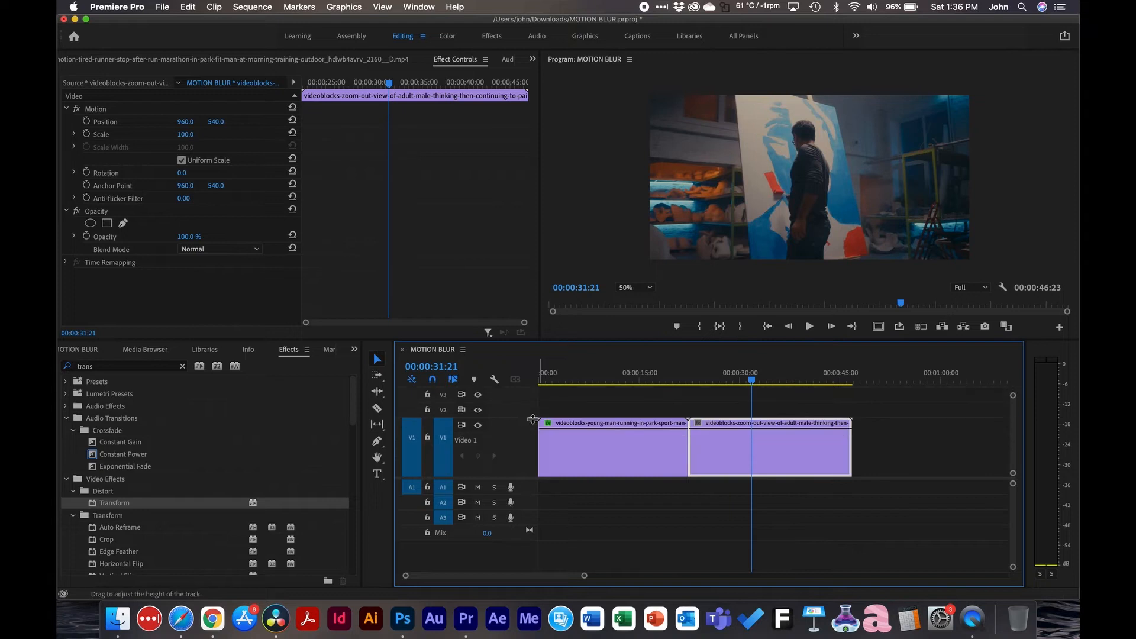
right_click(769, 454)
mouse_move(808, 589)
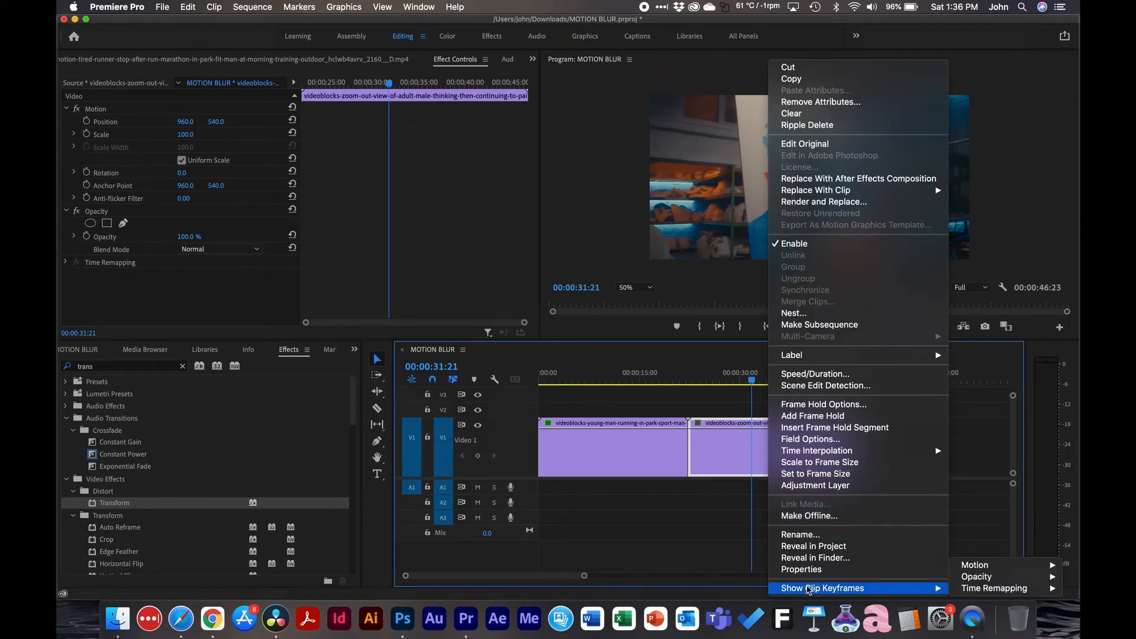
mouse_move(966, 594)
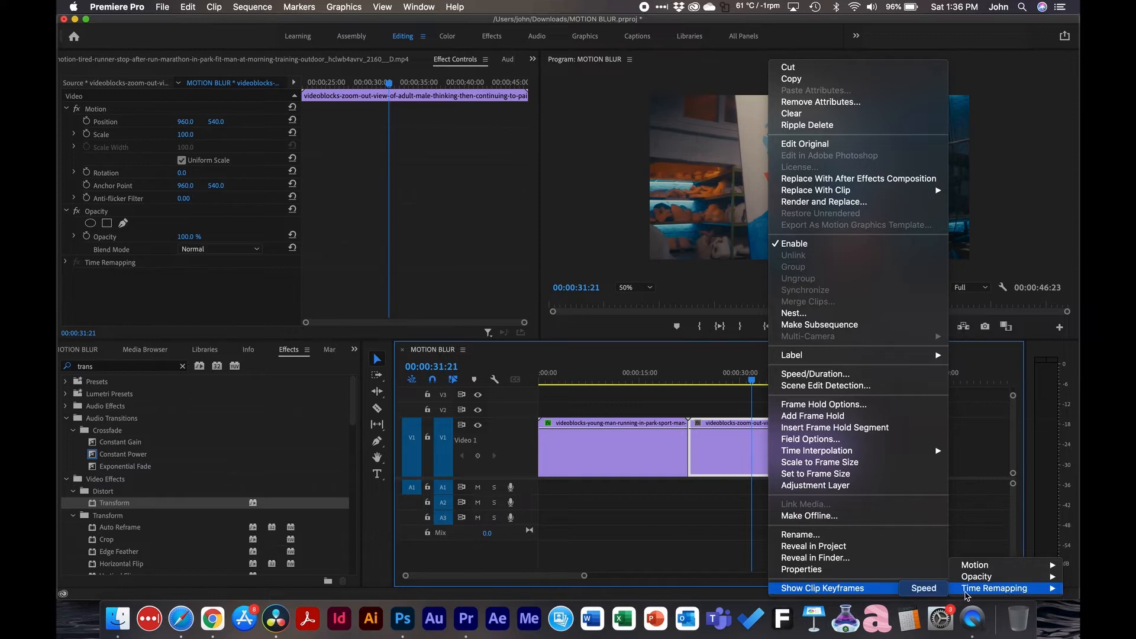
click(924, 588)
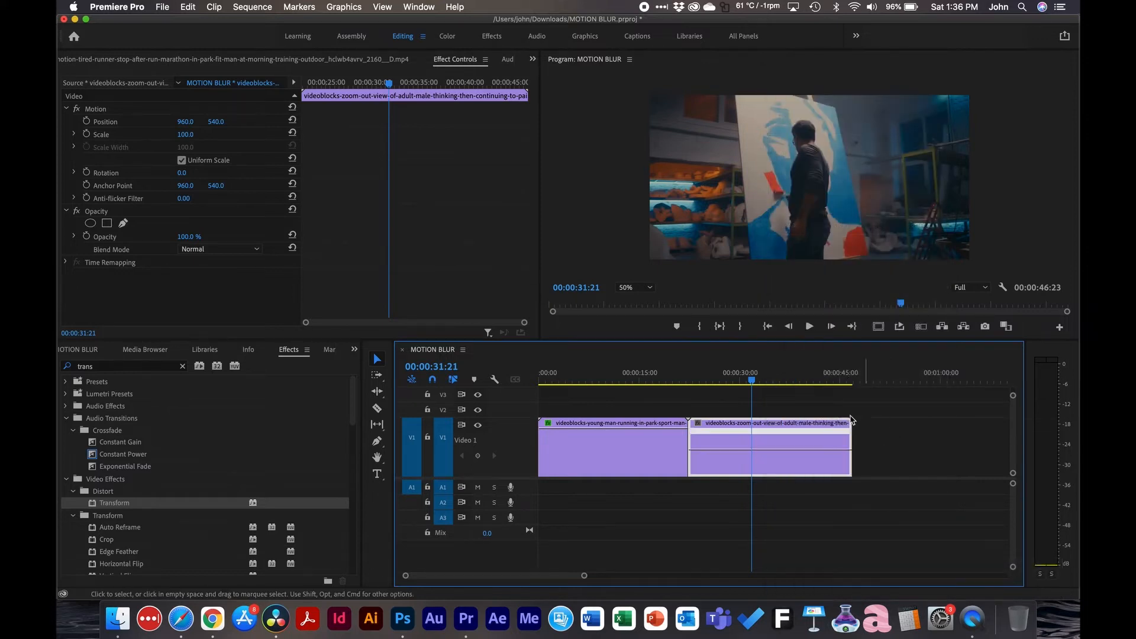
Add a speed keyframe to the painter clip at 00:00:28:07 with the Pen tool
click(805, 400)
drag(752, 379, 719, 380)
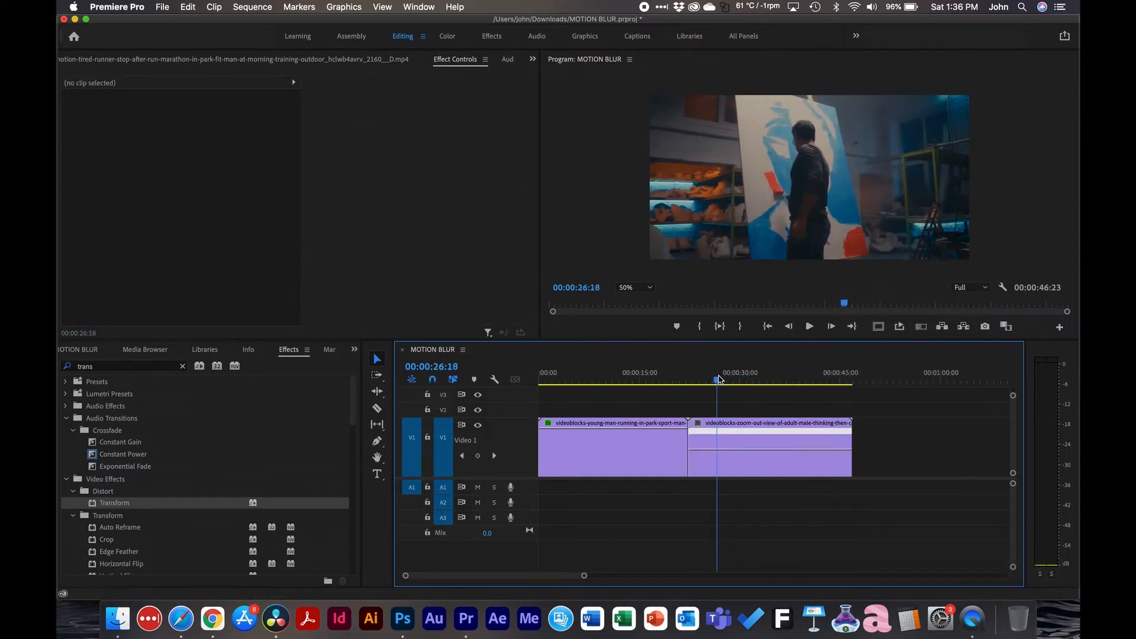
key(equal)
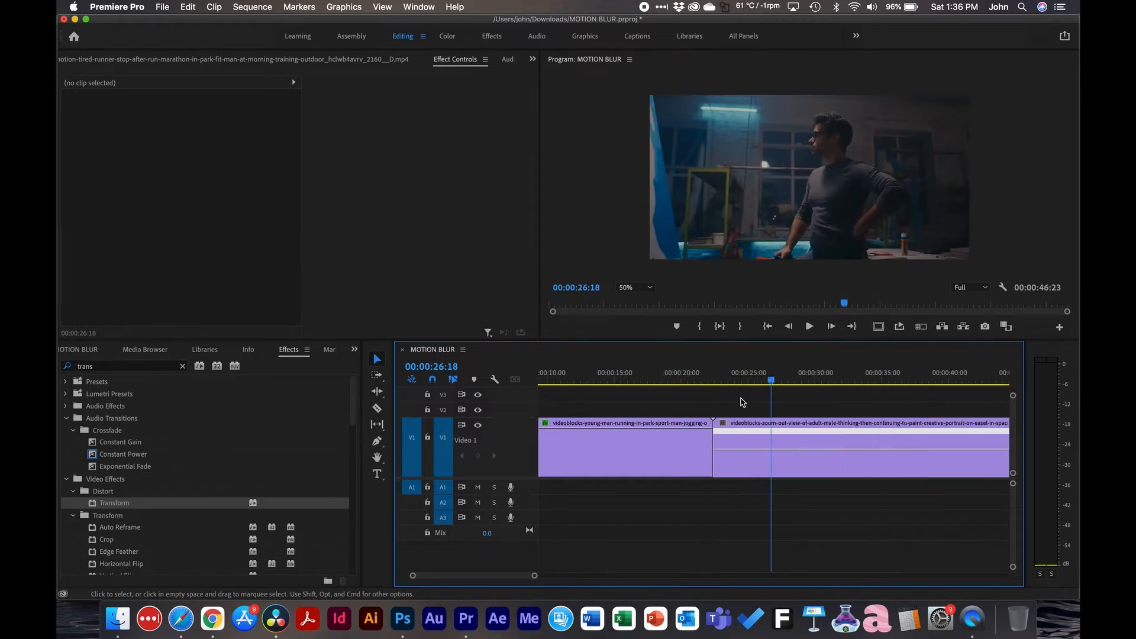
scroll(742, 402, right, 4)
click(674, 380)
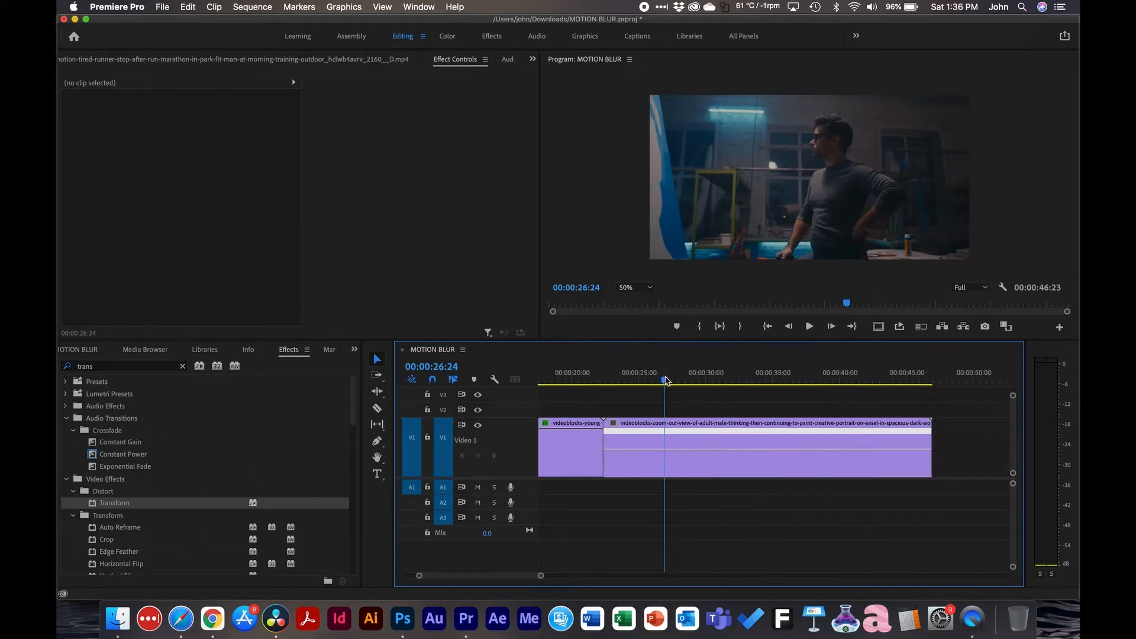
mouse_move(677, 380)
mouse_down()
mouse_move(697, 380)
mouse_move(630, 381)
mouse_move(683, 378)
mouse_up()
key(p)
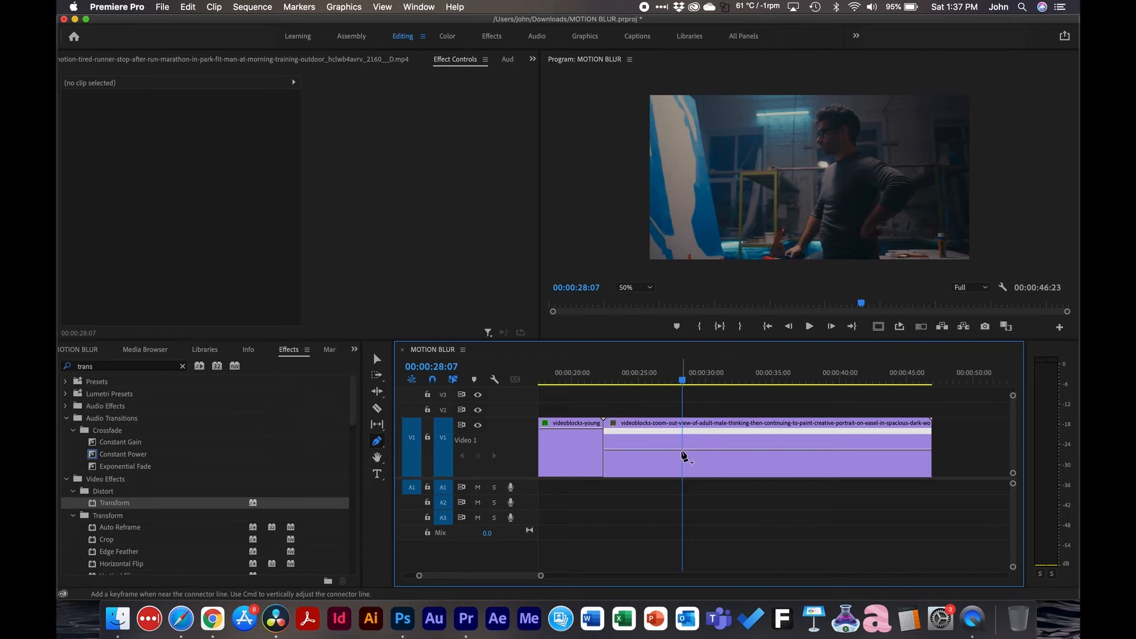
click(683, 453)
Raise the painter clip's speed after the keyframe to 1000%
drag(697, 382, 694, 379)
key(v)
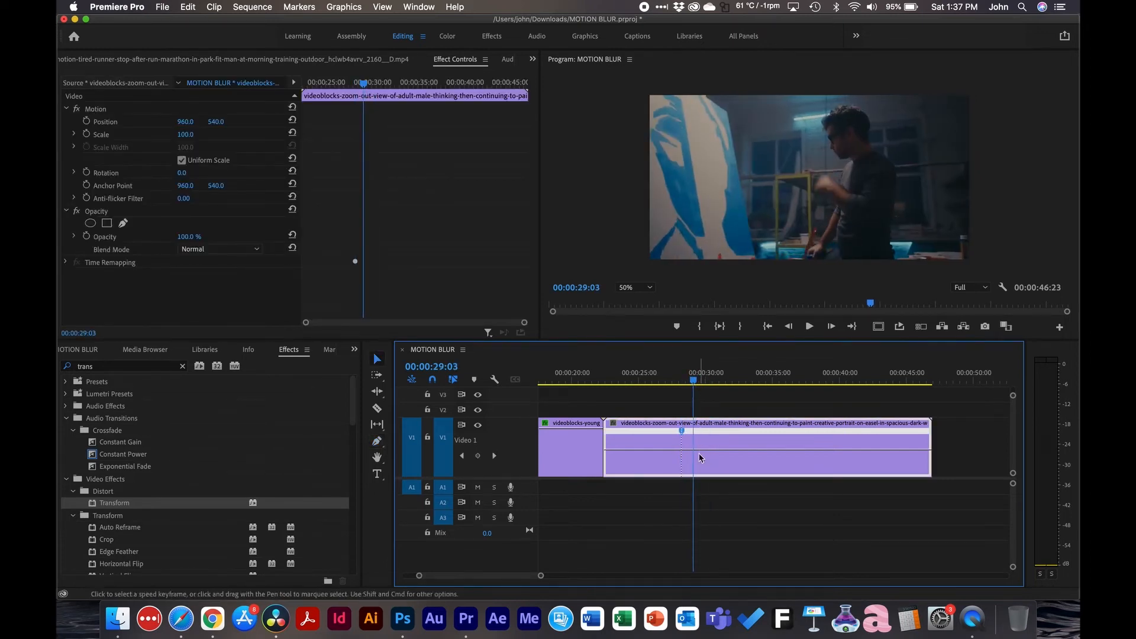
drag(700, 457, 700, 429)
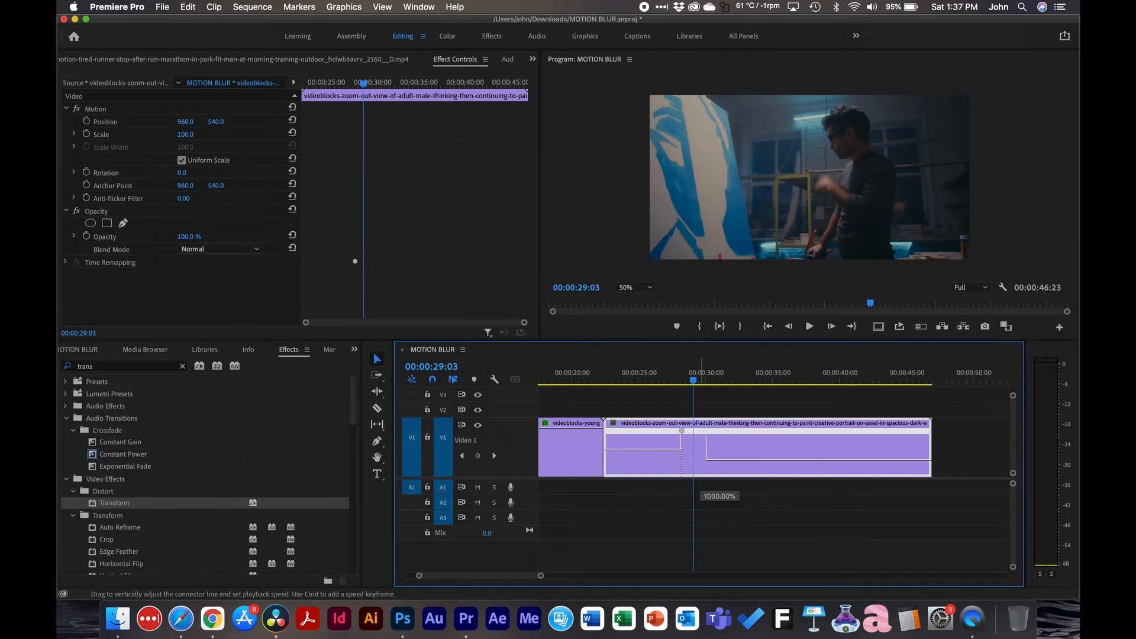
drag(700, 428, 700, 429)
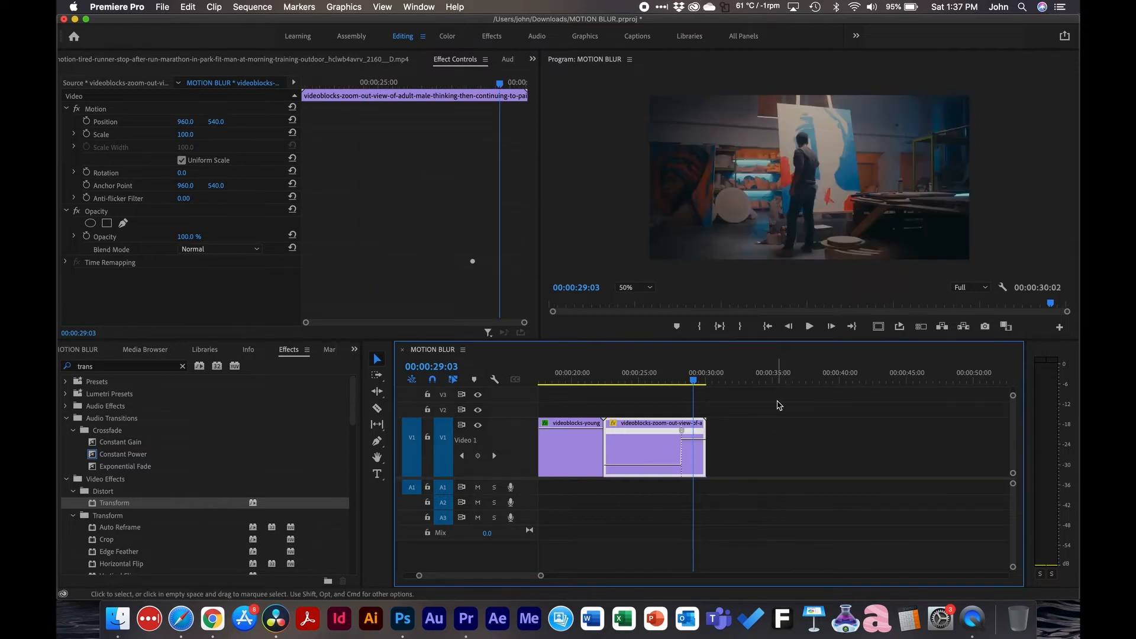
Add a second speed keyframe near 00:00:28:10 and lower the clip speed after it to about 98%
click(777, 405)
key(equal)
key(equal)
key(equal)
drag(724, 382, 698, 381)
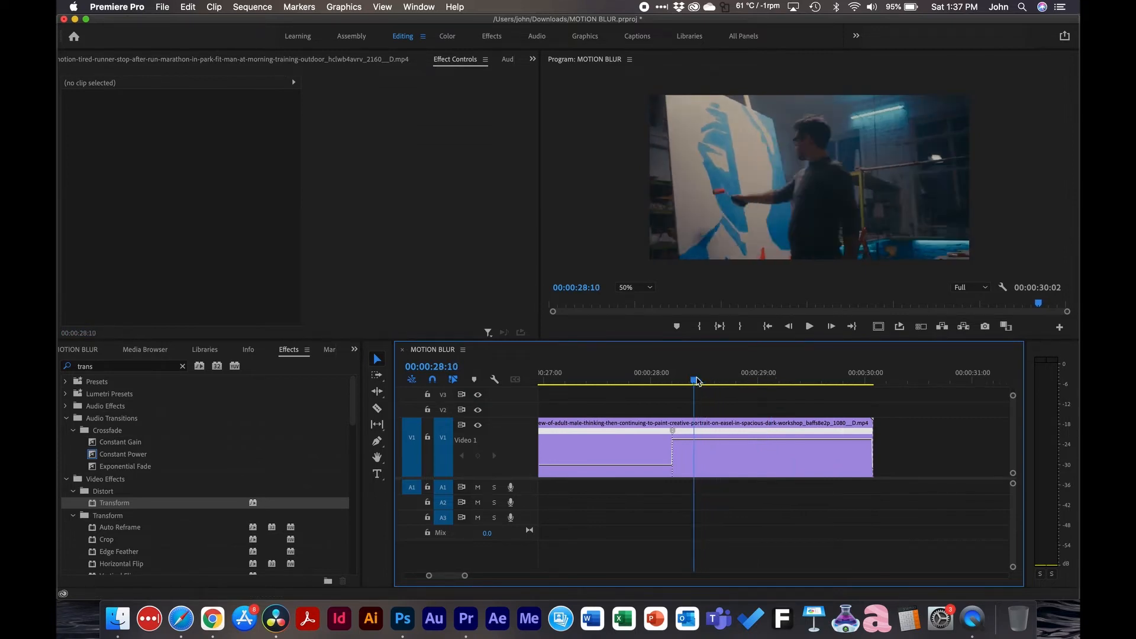
key(p)
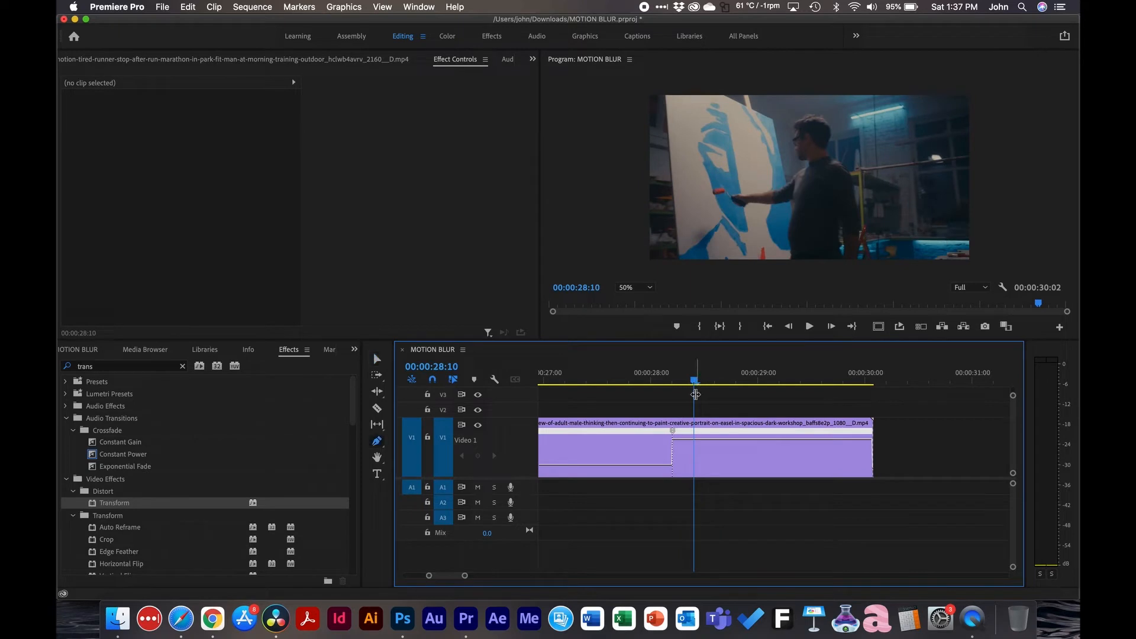
click(690, 439)
key(v)
drag(712, 440, 712, 466)
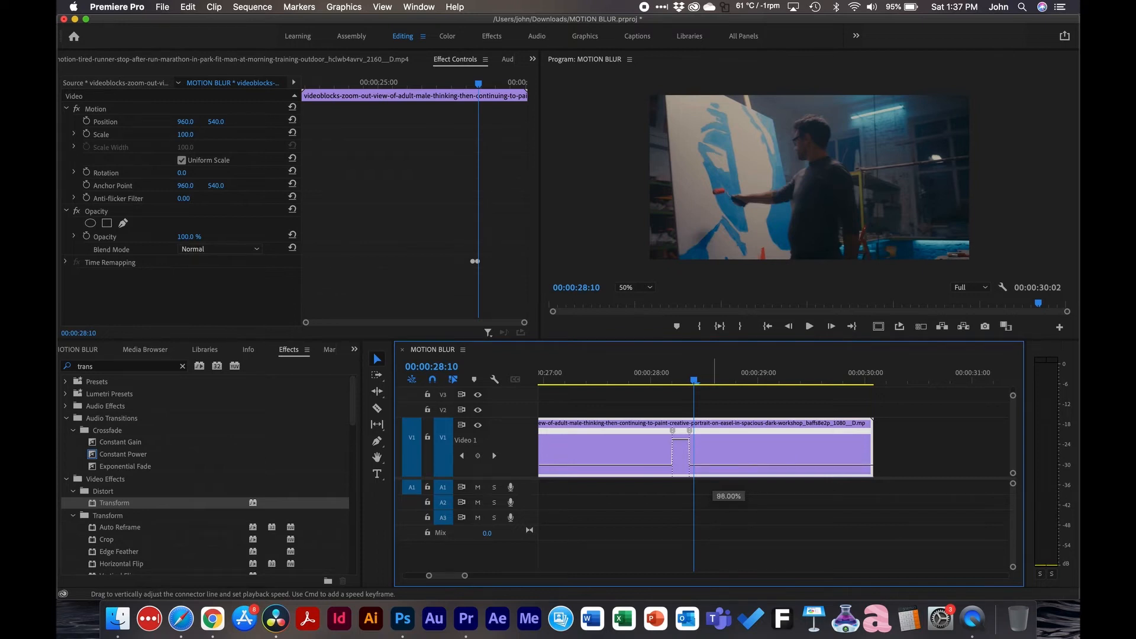
Split both speed keyframes apart to turn the abrupt speed changes into gradual ramps up and down
drag(713, 467, 764, 436)
drag(673, 431, 540, 439)
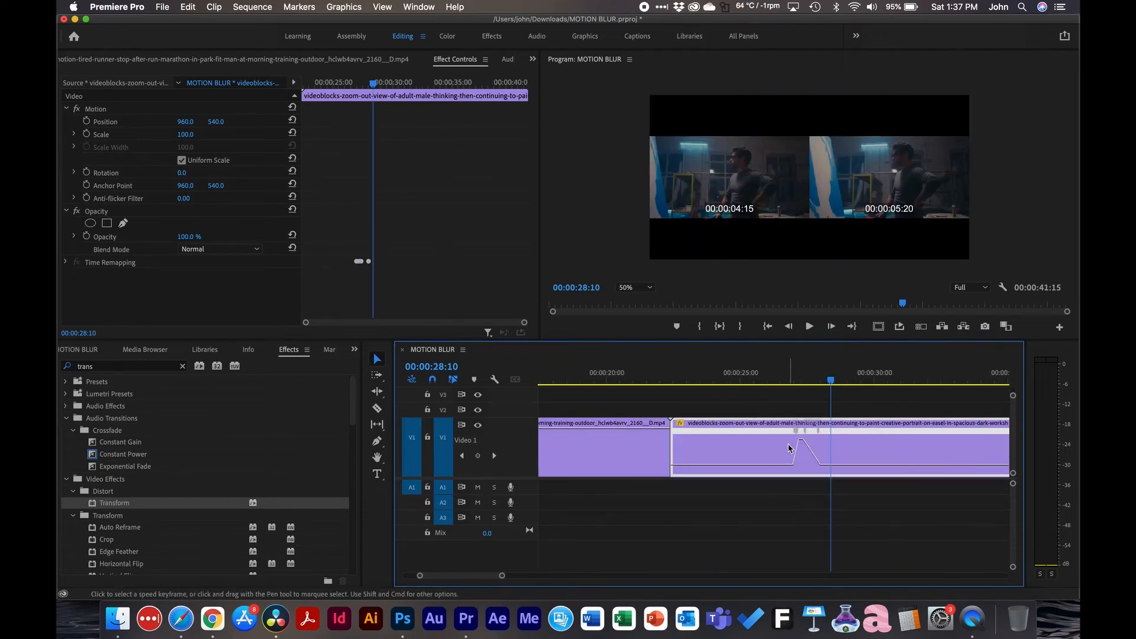
drag(793, 437, 758, 434)
Smooth both speed ramps of the painter clip into eased curves with their Bezier handles
click(749, 386)
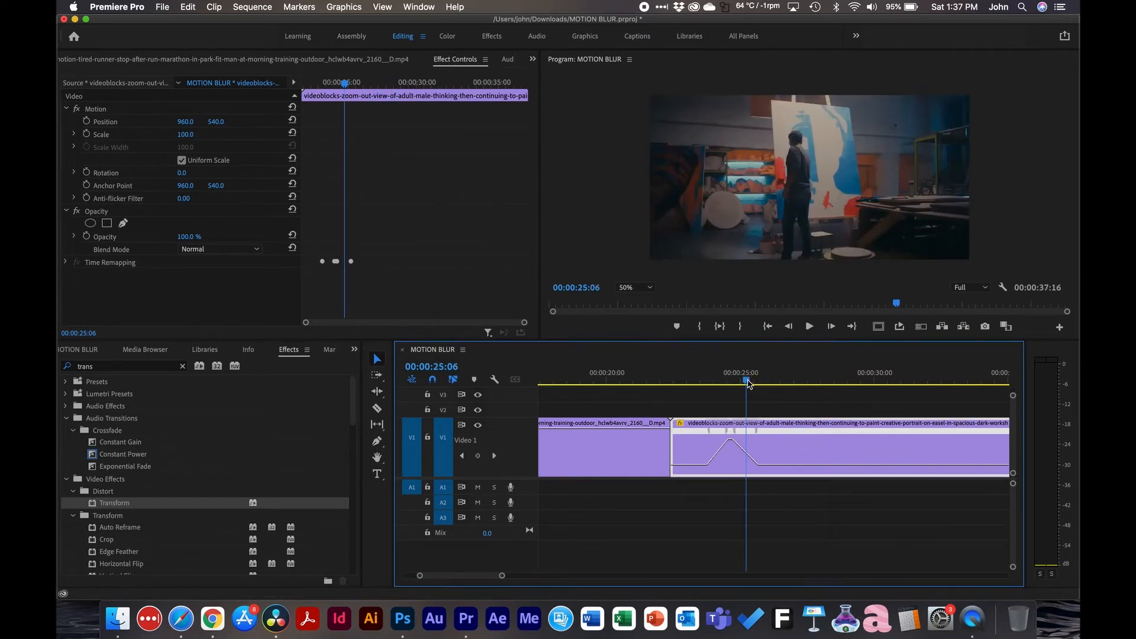
key(equal)
key(equal)
click(773, 430)
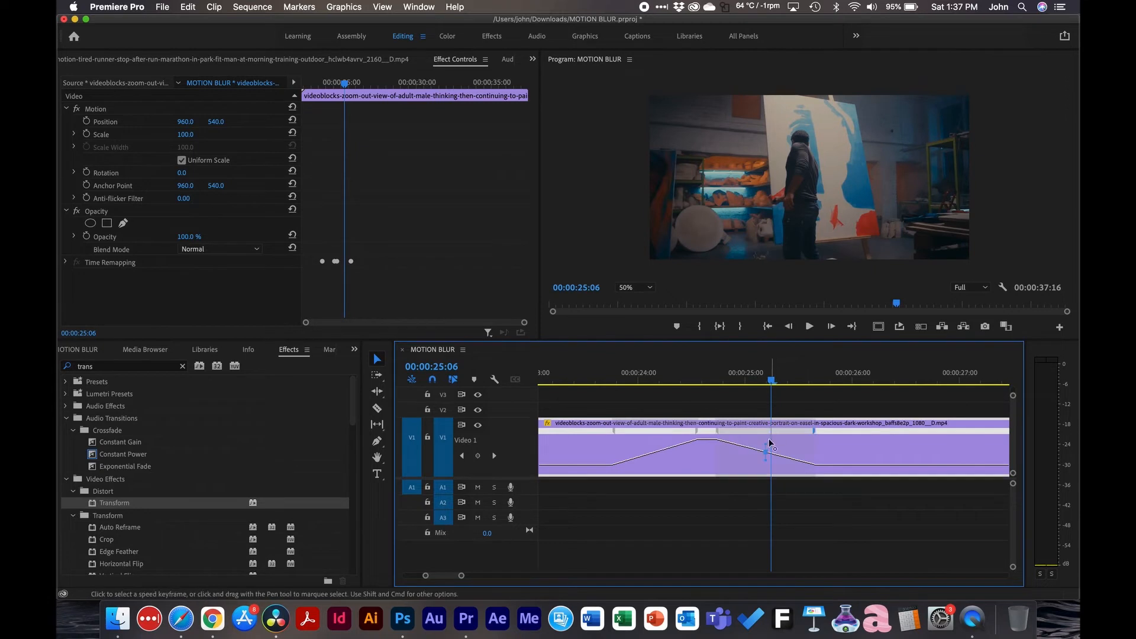
drag(723, 460, 710, 474)
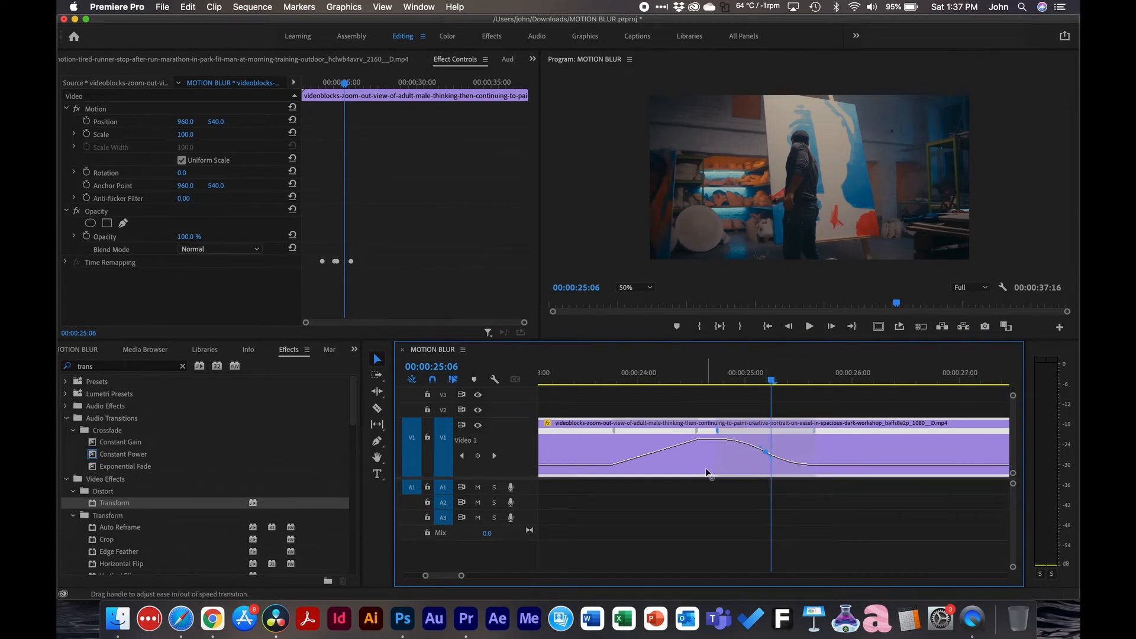
click(648, 431)
drag(655, 448, 710, 442)
Shift the speed ramp keyframes to adjust where the painter clip speeds up and slows down
mouse_move(609, 386)
mouse_down()
mouse_move(774, 373)
mouse_move(726, 371)
mouse_up()
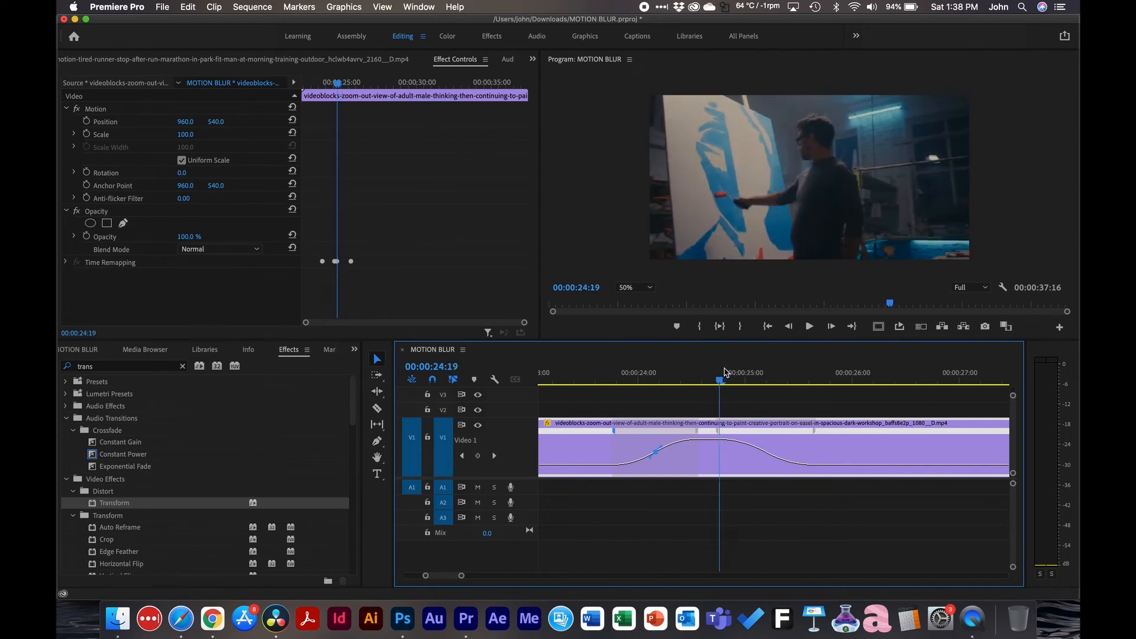
drag(670, 430, 571, 430)
drag(688, 431, 712, 431)
scroll(777, 426, down, 4)
drag(717, 382, 751, 381)
key(=)
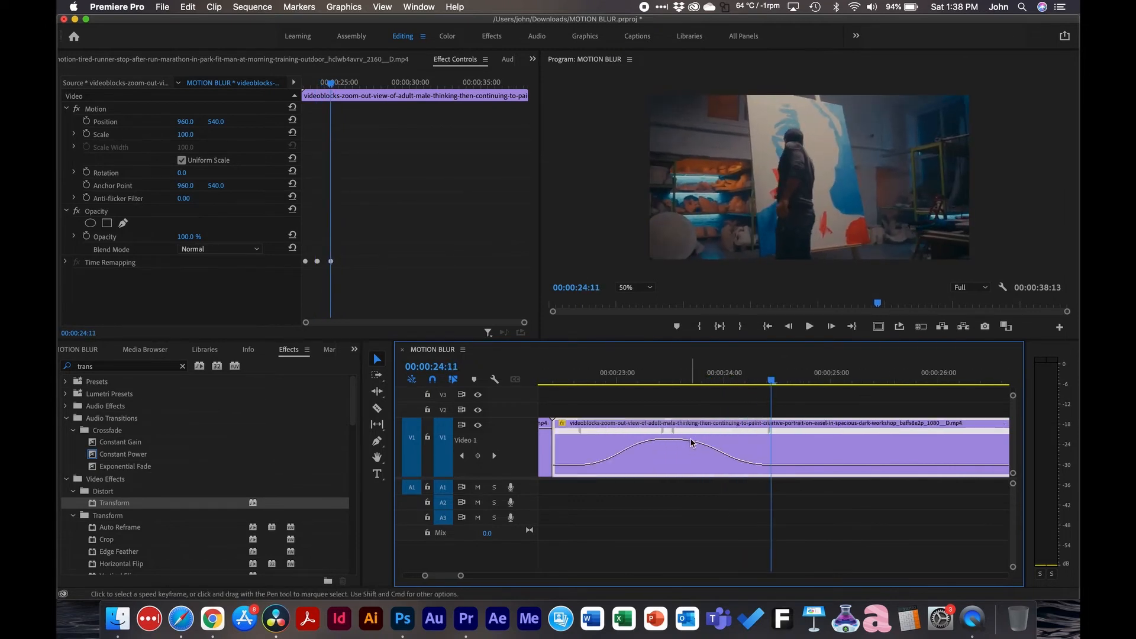
Play back the speed ramp at the start of the painter clip and return the playhead to 00:00:22:19
click(655, 379)
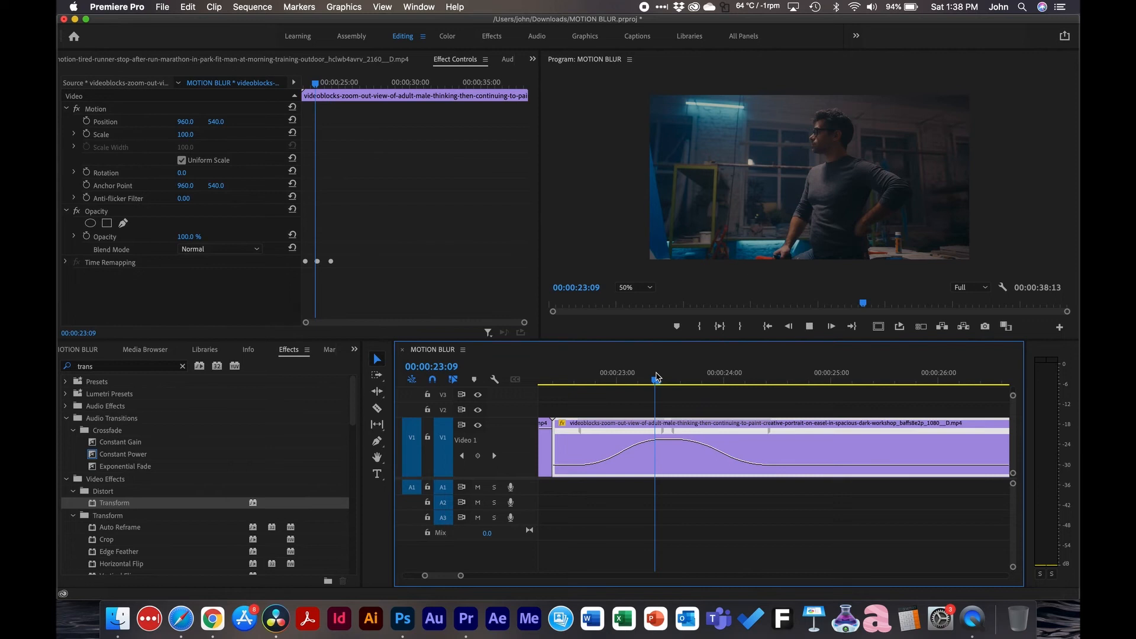
key(space)
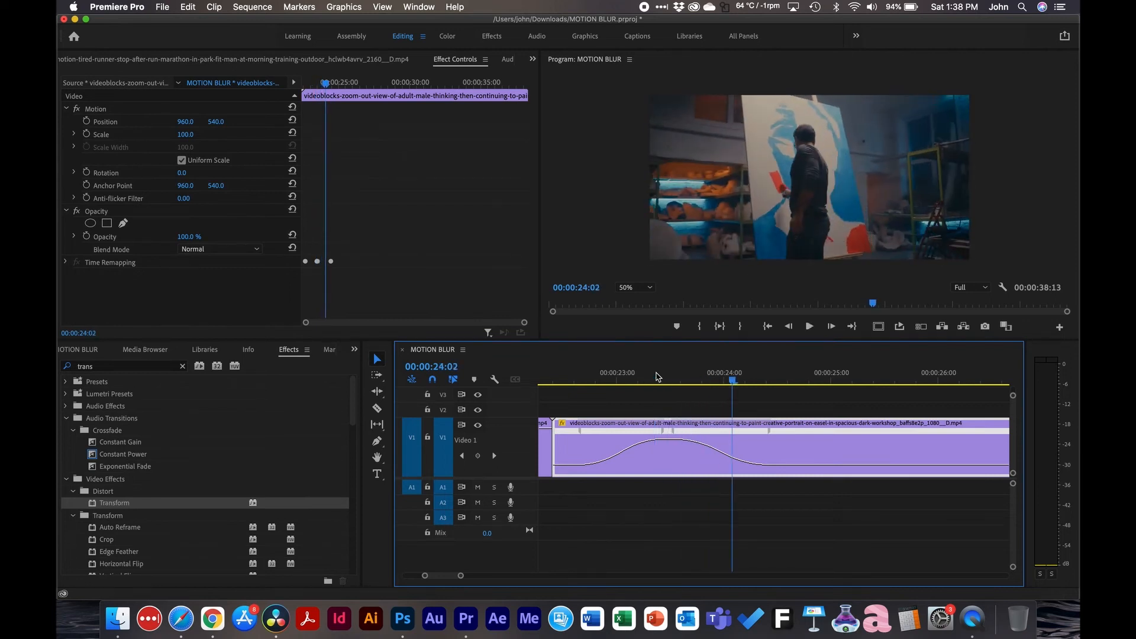
key(space)
click(576, 372)
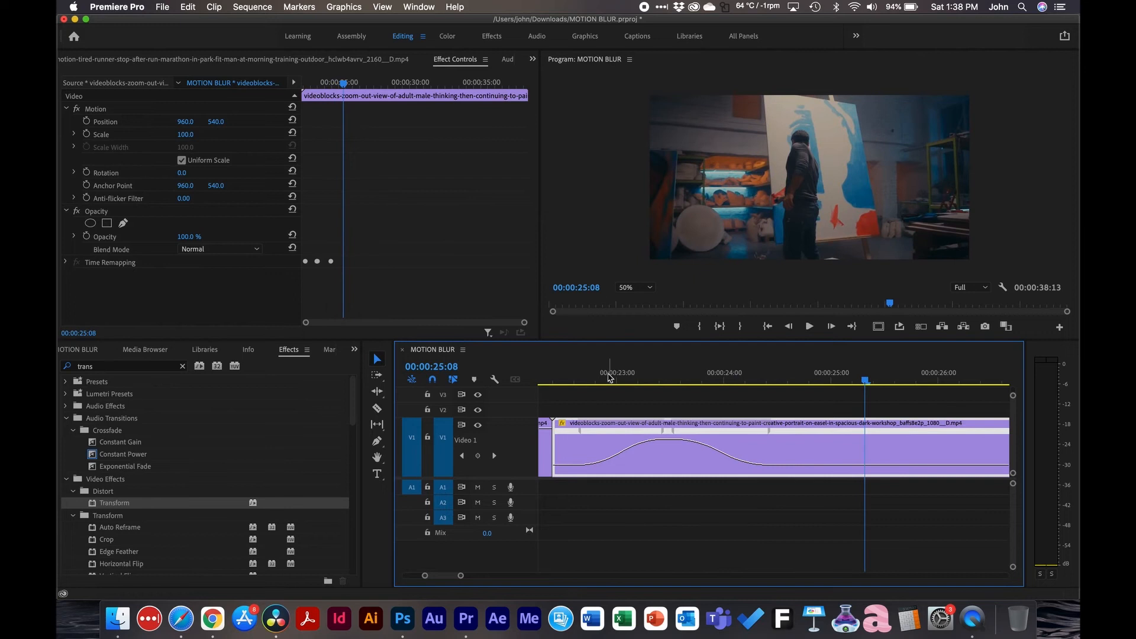
click(591, 378)
Create an adjustment layer and place it on V2 above the start of the painter clip
click(92, 353)
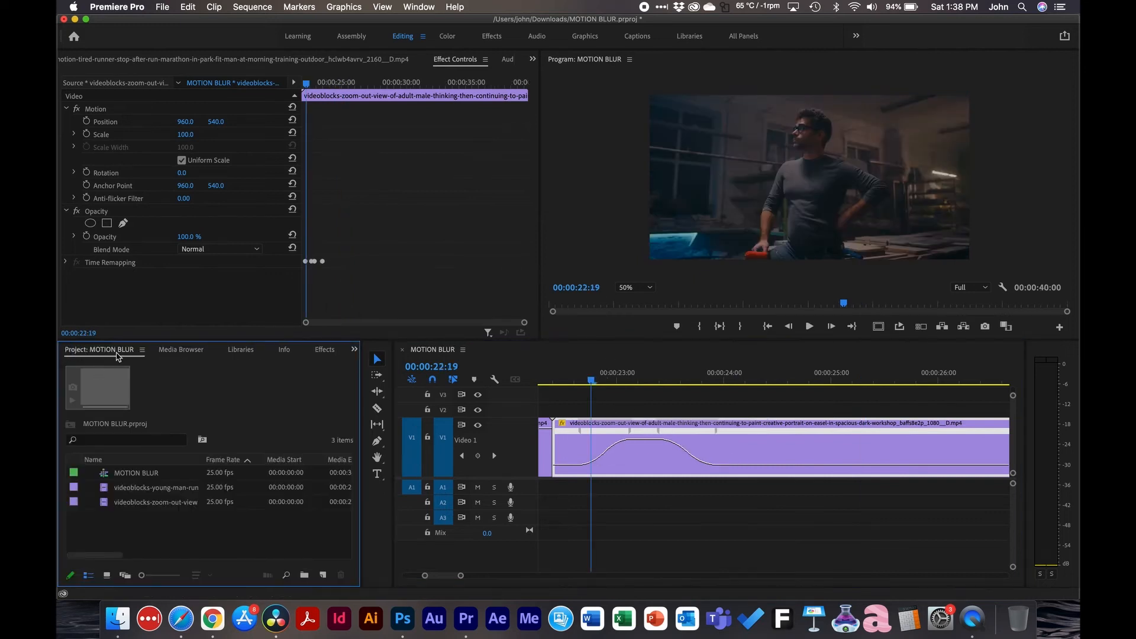
click(322, 575)
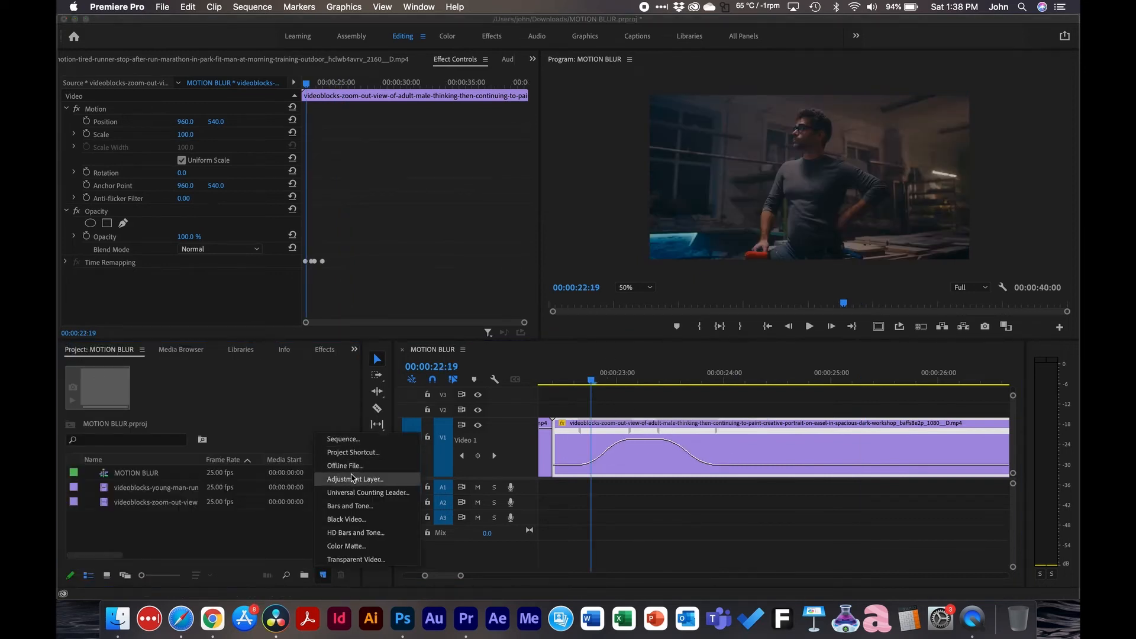
click(352, 478)
key(Return)
drag(112, 478, 568, 408)
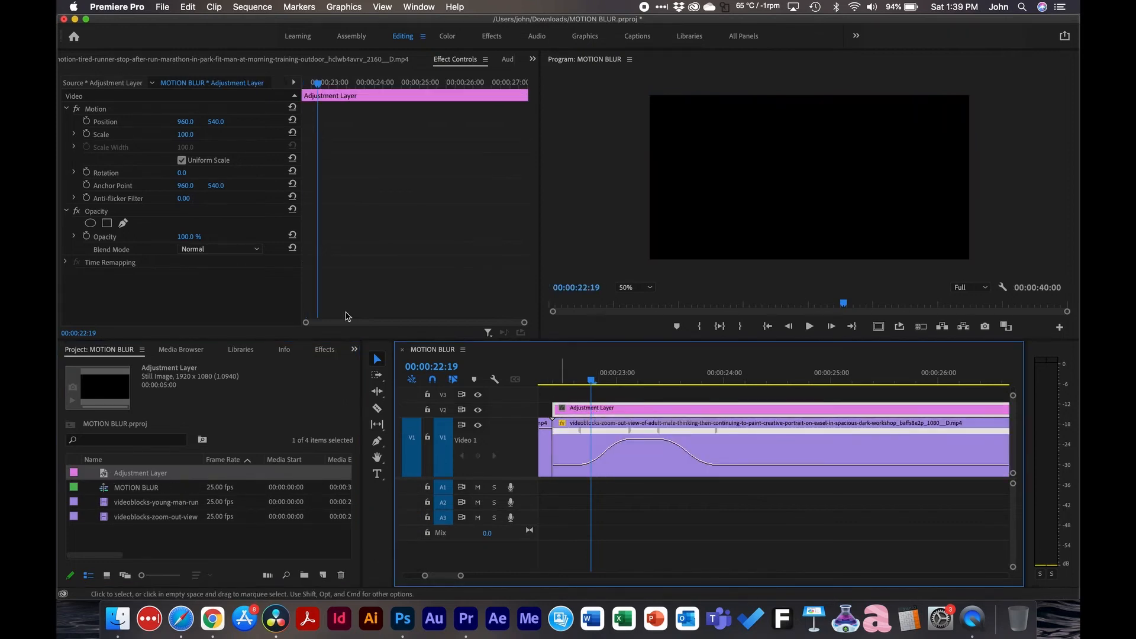
Search the effects for "blur" and apply Directional Blur to the adjustment layer
click(324, 350)
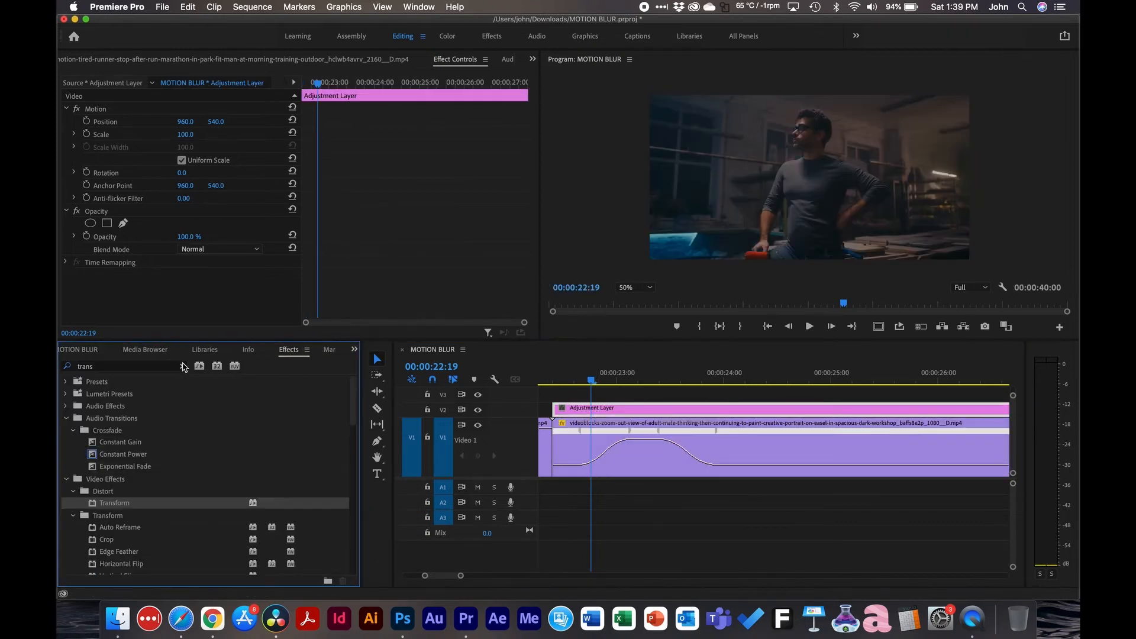
click(183, 366)
text(blur)
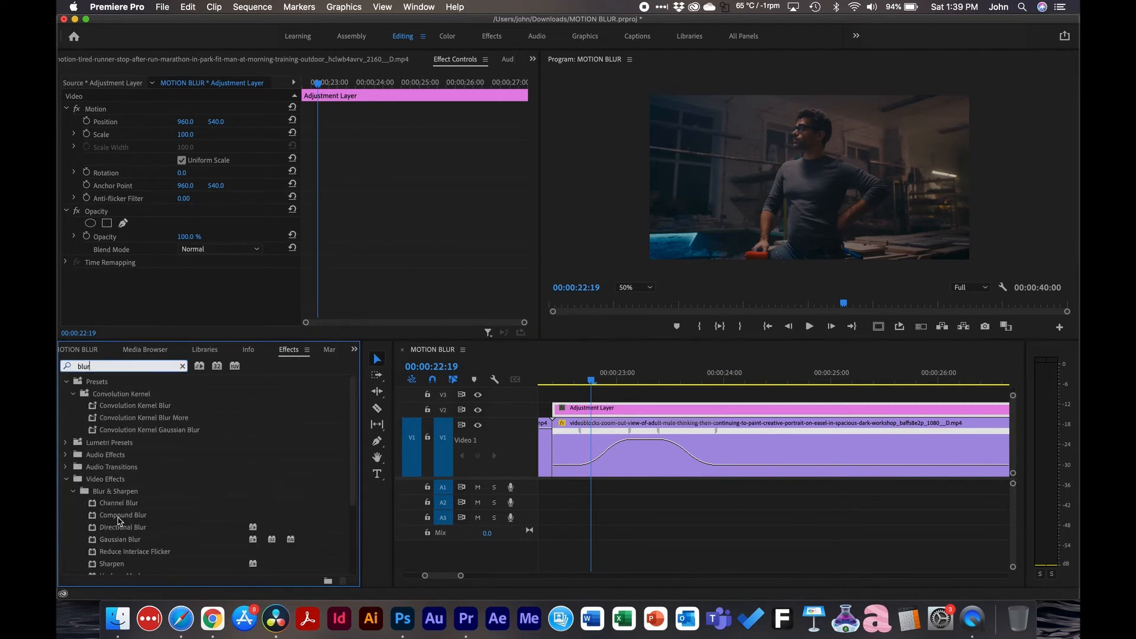
drag(121, 527, 631, 409)
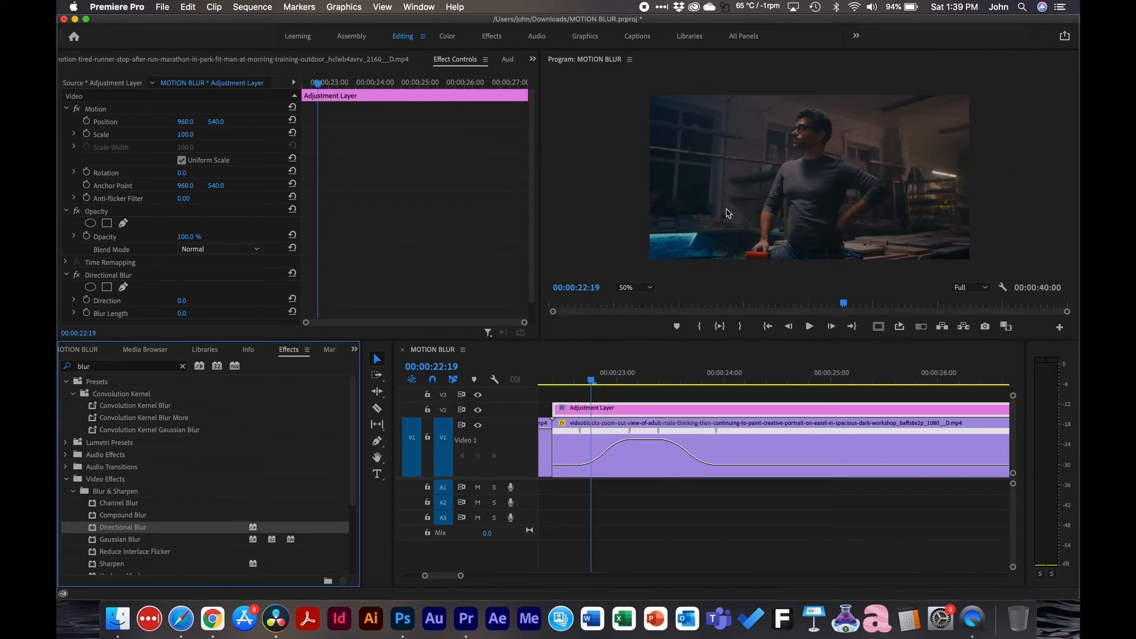
Set the Directional Blur's direction to 90°
scroll(379, 260, down, 1)
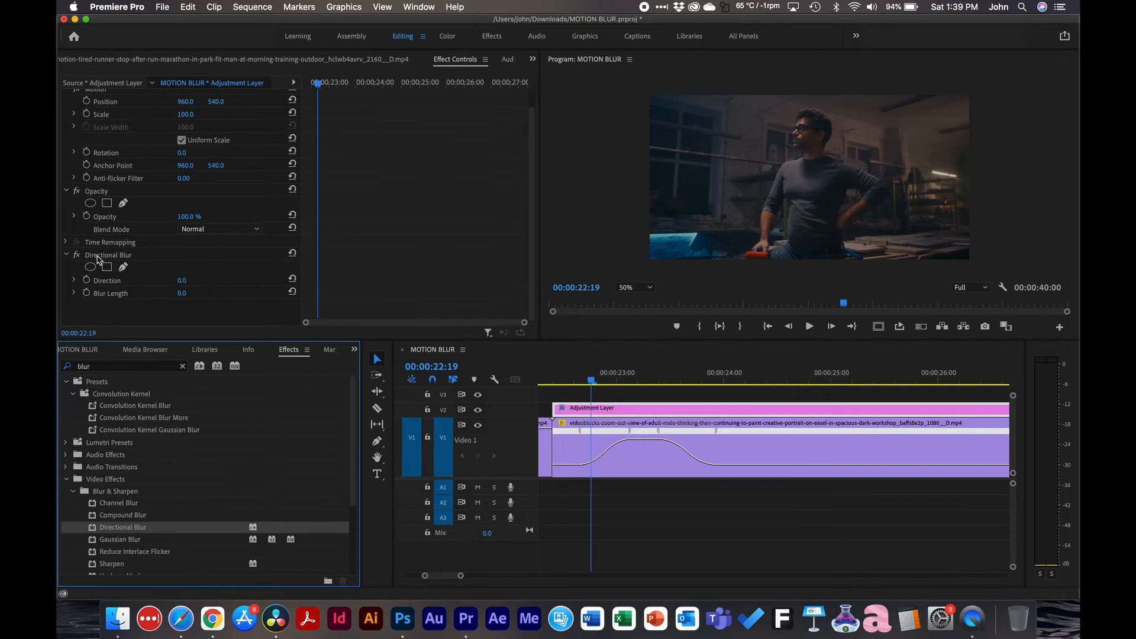
click(98, 258)
click(183, 280)
text(90)
key(Return)
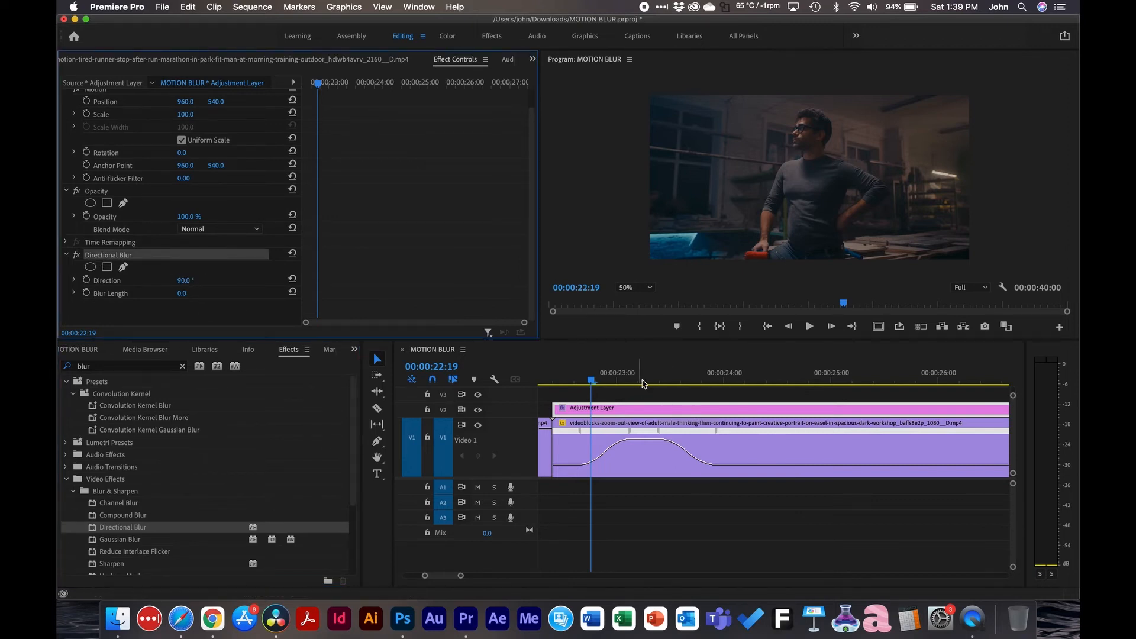
Keyframe the Directional Blur's Blur Length at 100 at 00:00:23:06, and move the playhead back to 00:00:22:21
click(642, 378)
click(87, 293)
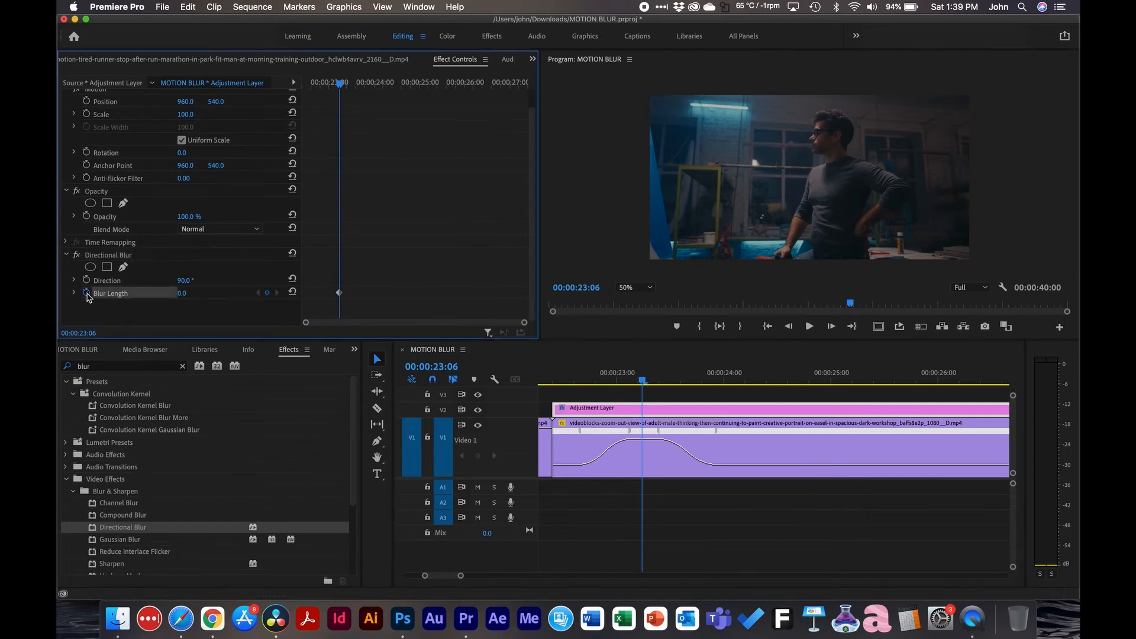
click(193, 293)
text(100)
key(Return)
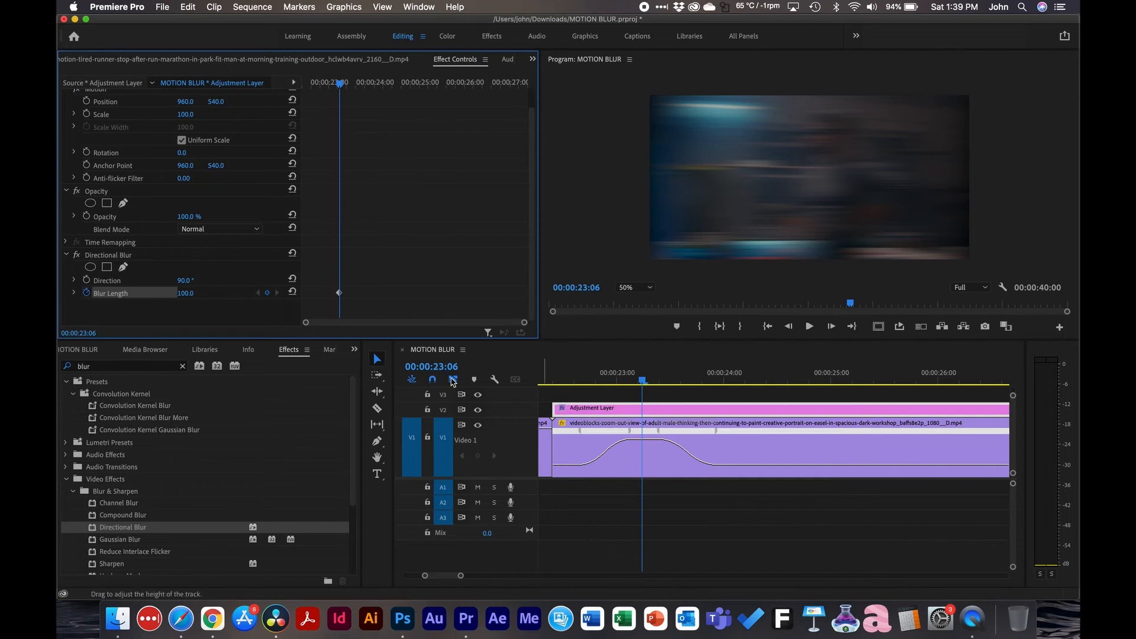
click(600, 379)
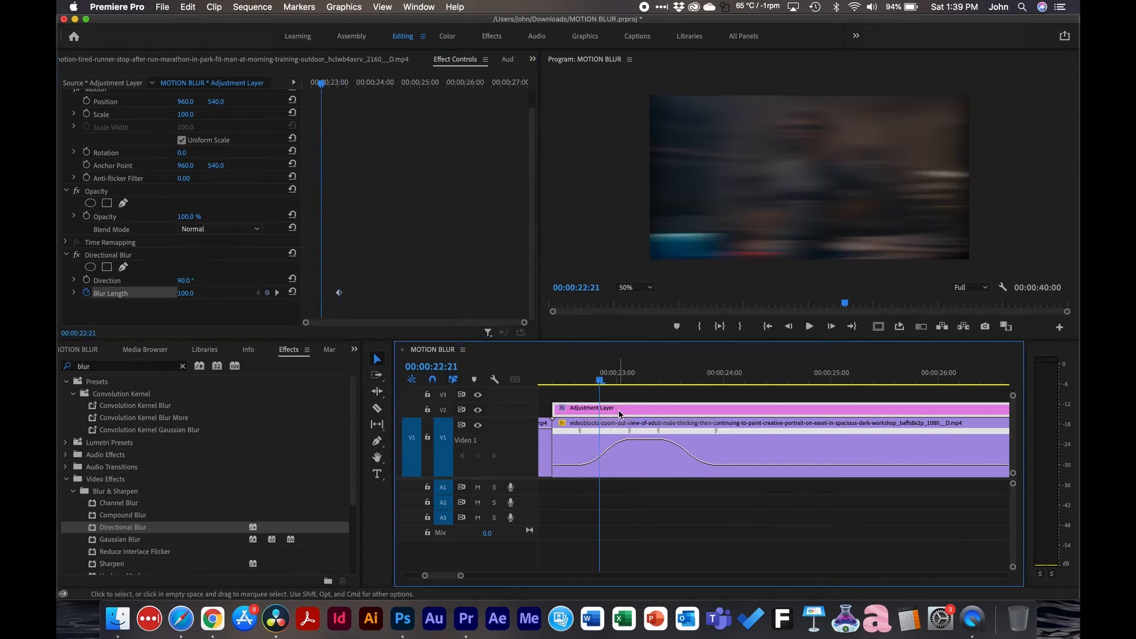
Keyframe the Directional Blur's Blur Length at 0 at 00:00:22:22 and again at 00:00:23:17
click(604, 378)
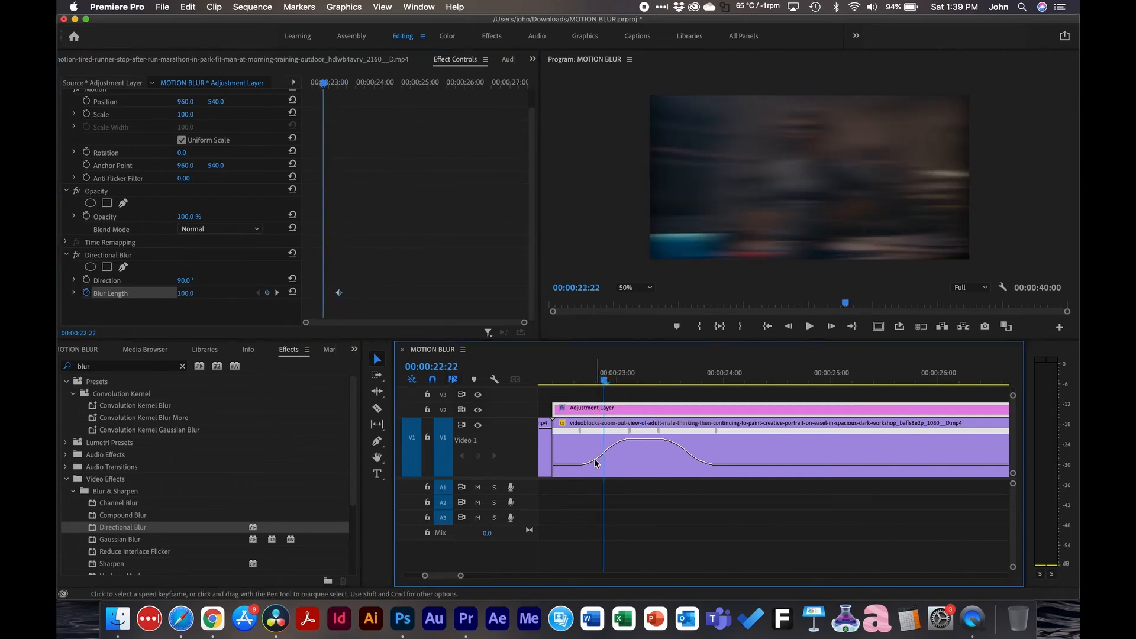
click(185, 293)
text(0)
key(Return)
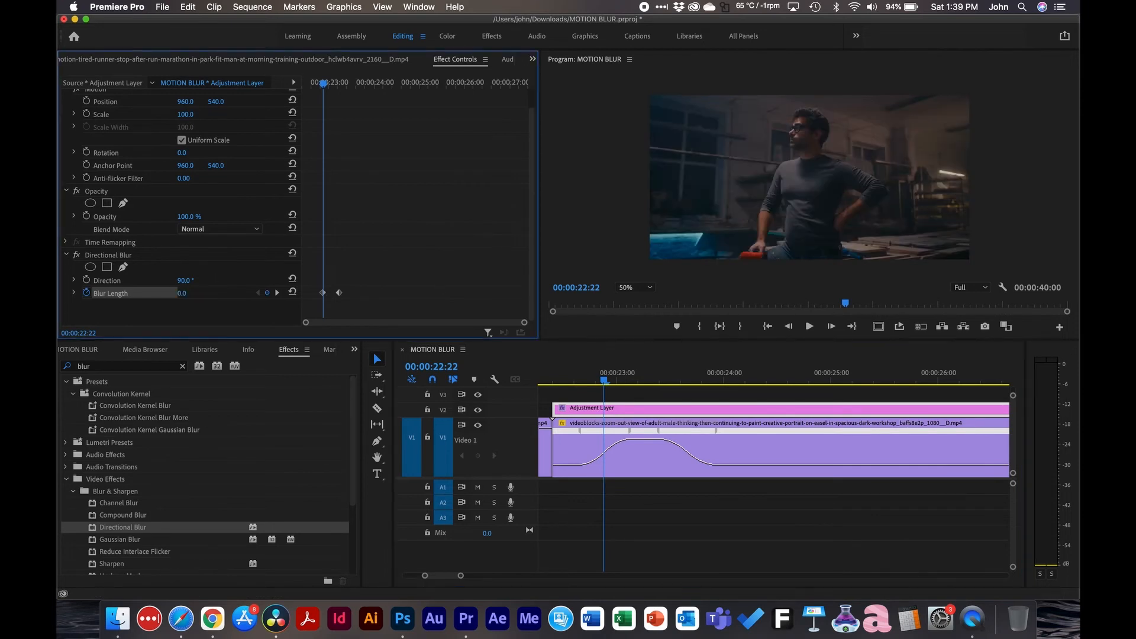
click(685, 377)
drag(686, 379, 690, 379)
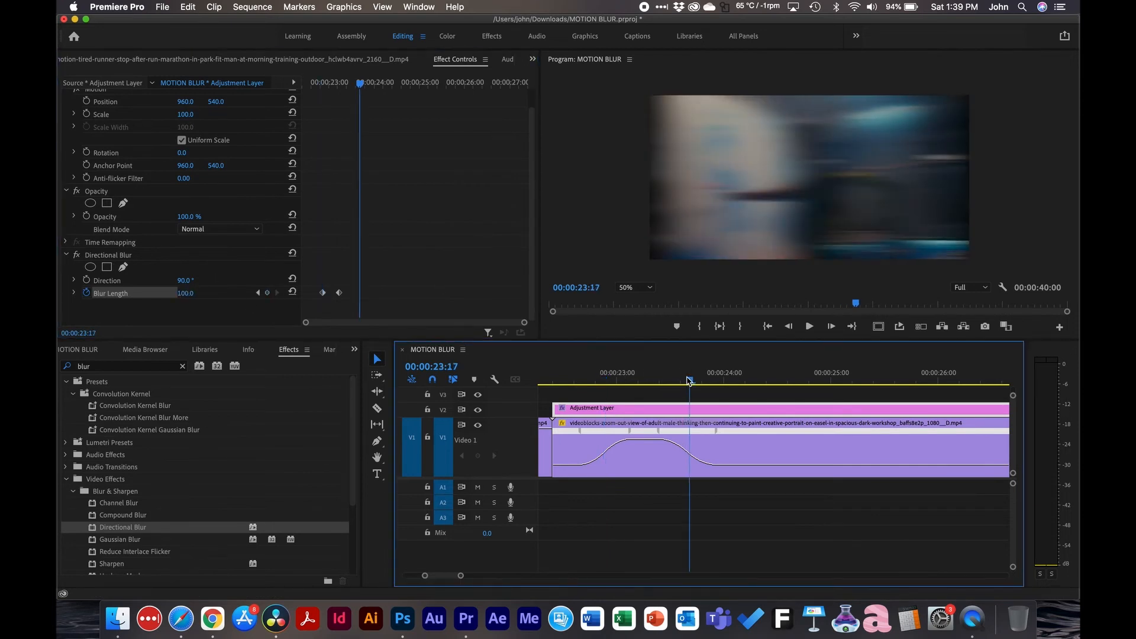
click(194, 292)
key(Return)
Play back the blurred speed ramp and park the playhead at 00:00:23:06
drag(599, 379, 577, 378)
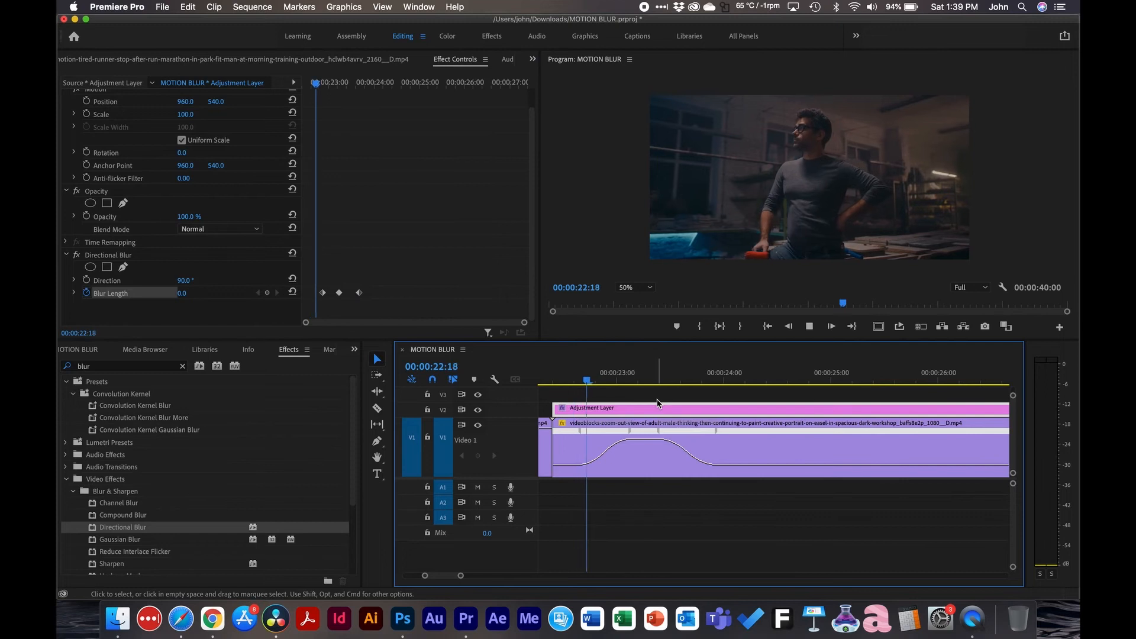
key(space)
drag(658, 380, 642, 381)
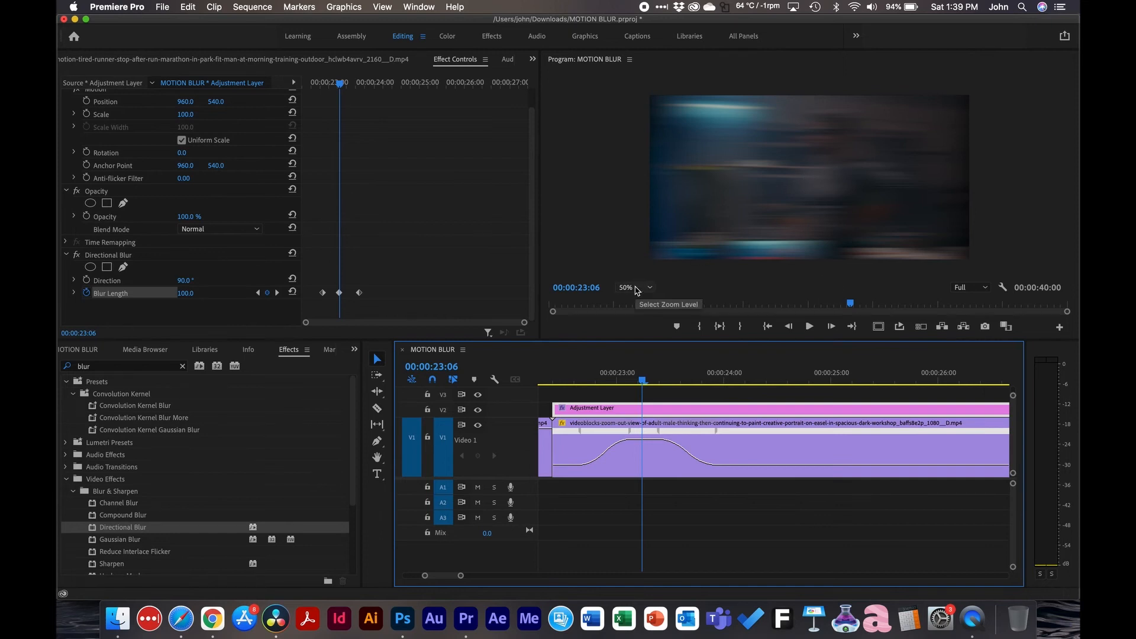
Draw a four-point pen mask around the man on the Directional Blur and invert it
drag(618, 341, 577, 472)
drag(504, 323, 461, 321)
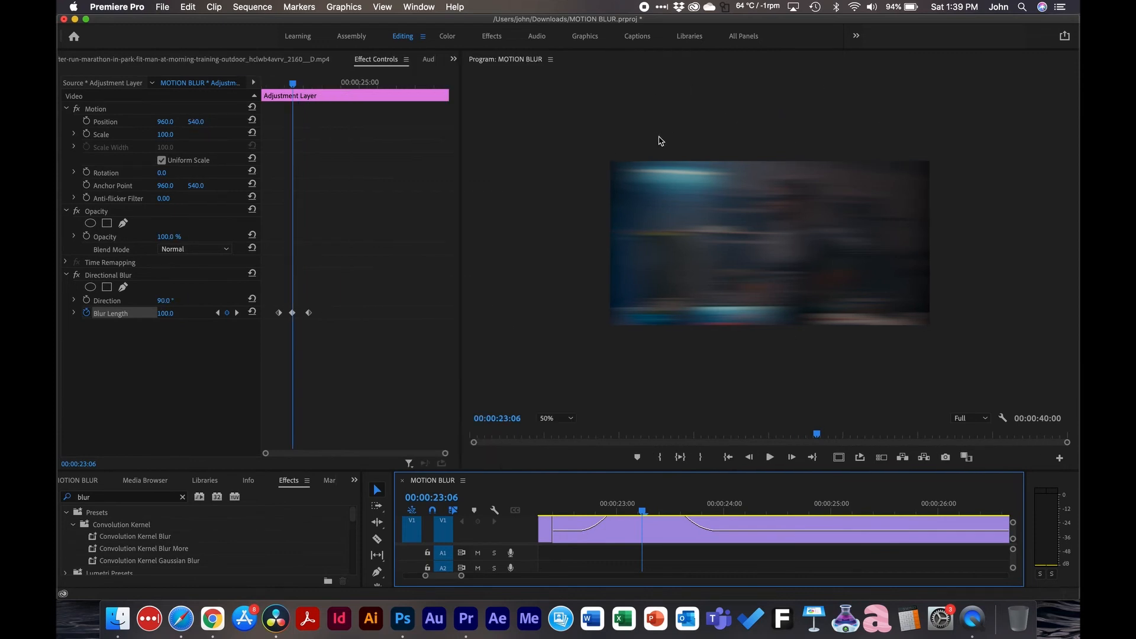
click(101, 276)
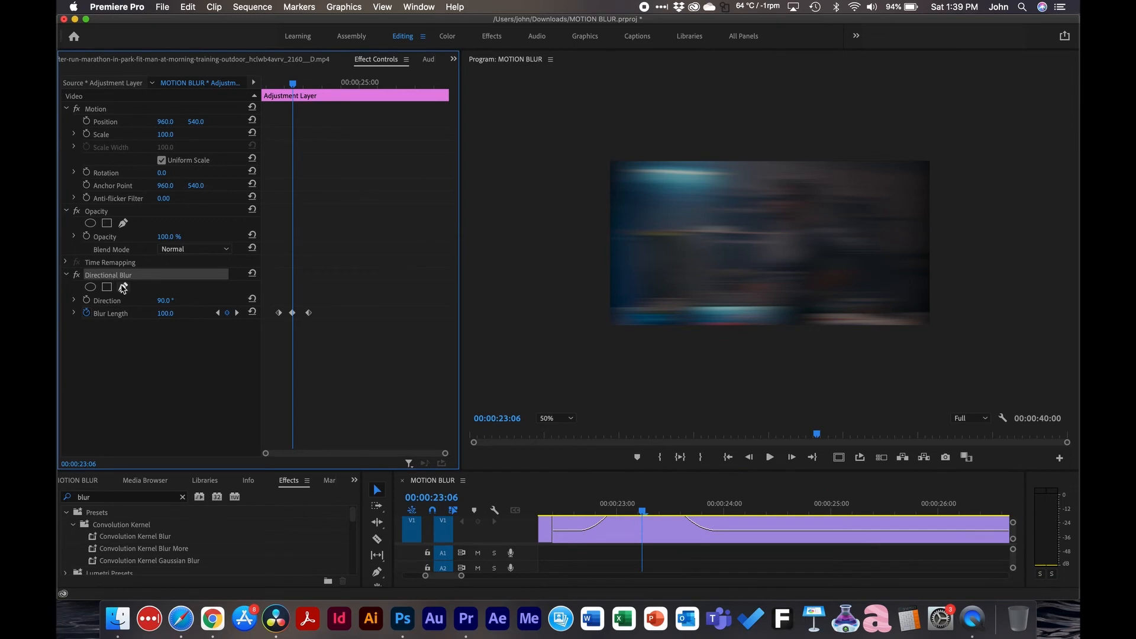
click(122, 287)
click(714, 136)
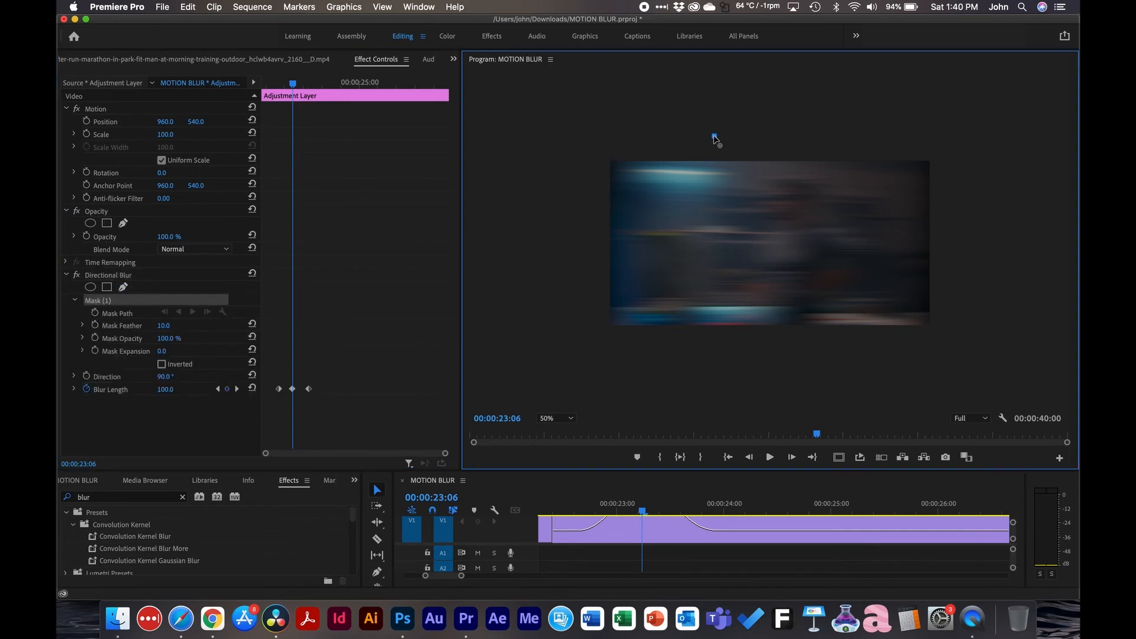
click(720, 352)
click(853, 356)
click(841, 138)
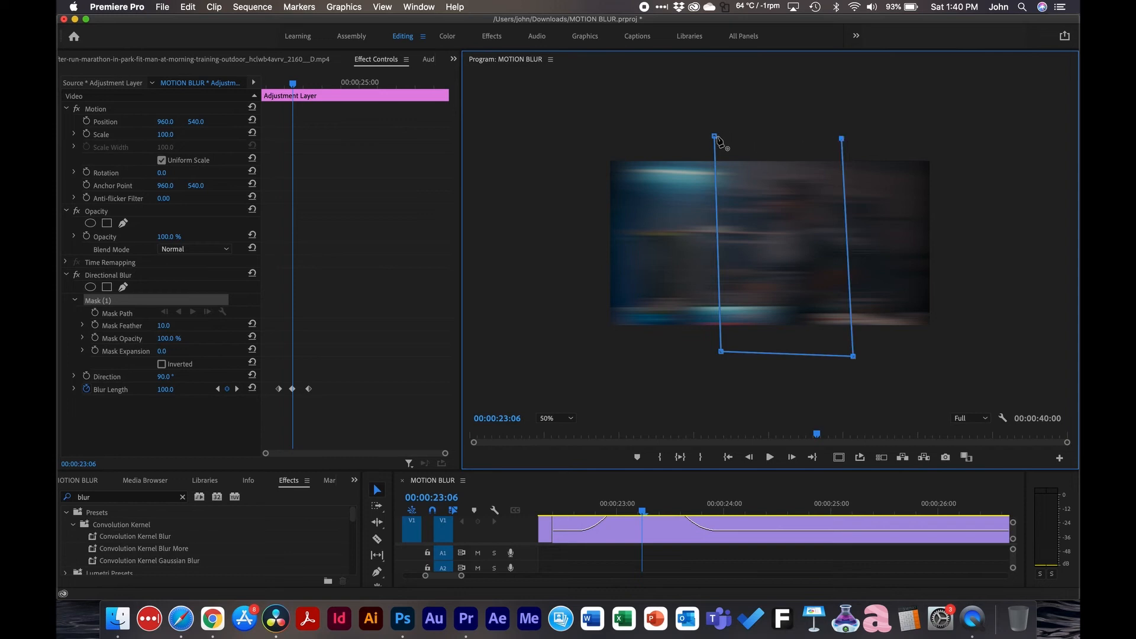
click(714, 136)
click(162, 364)
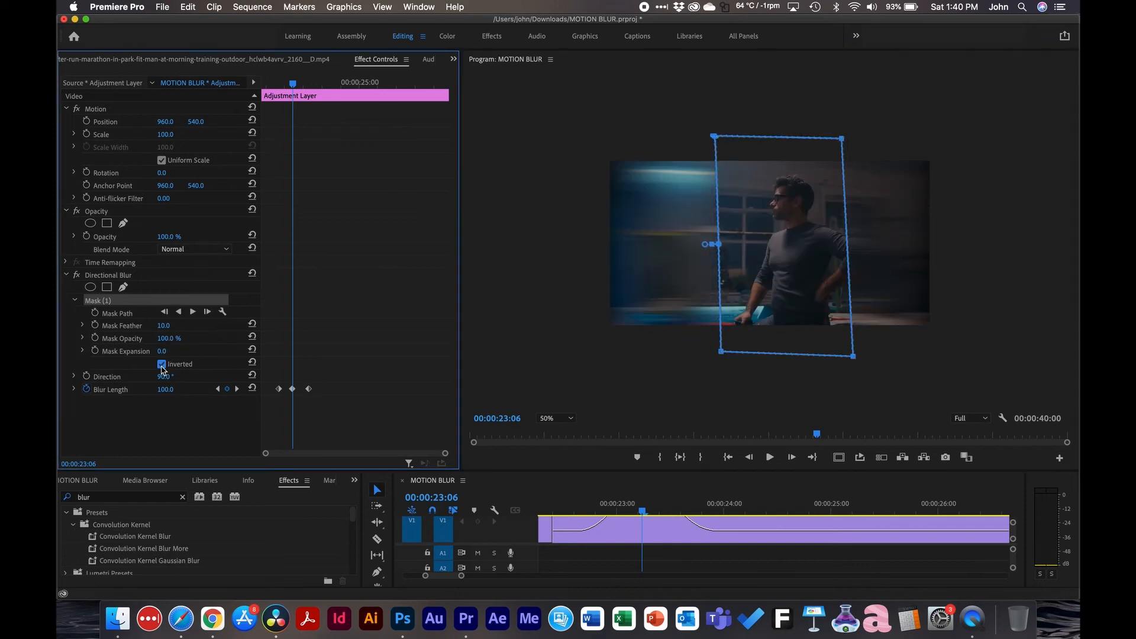
Set the blur mask's feather to 500 and its expansion to -111
click(164, 326)
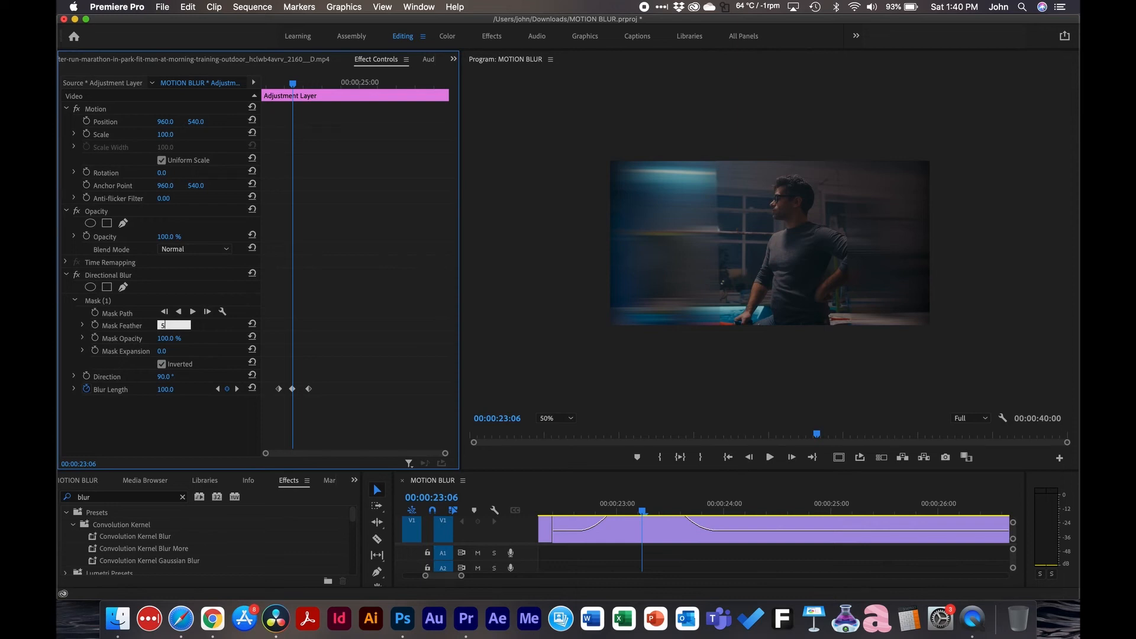
text(500)
key(Return)
drag(167, 351, 121, 351)
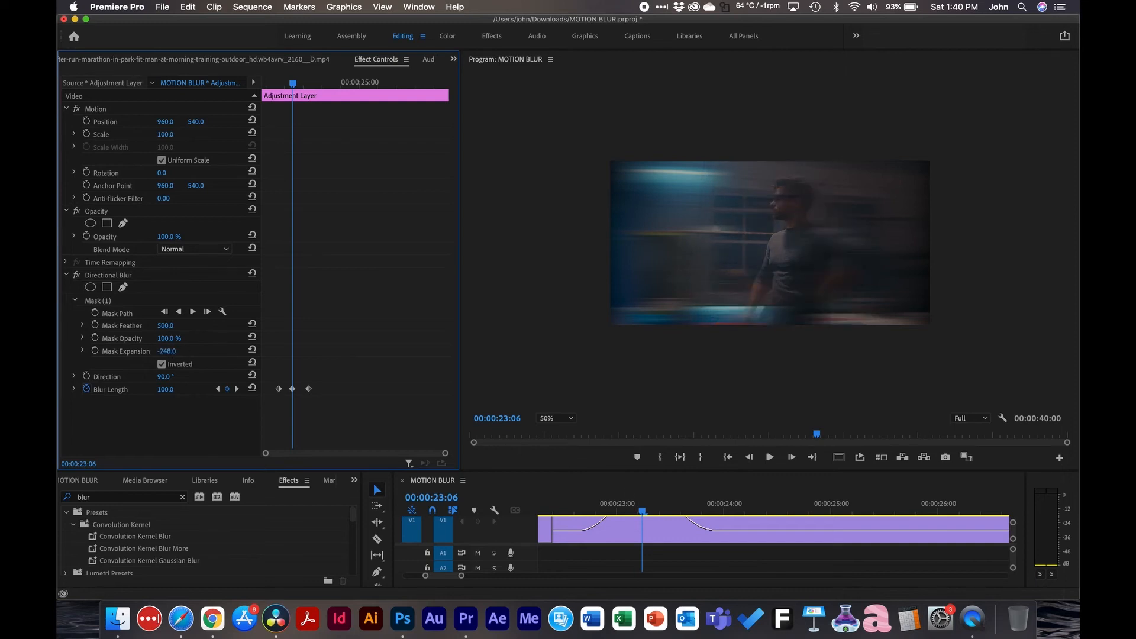
drag(131, 351, 212, 351)
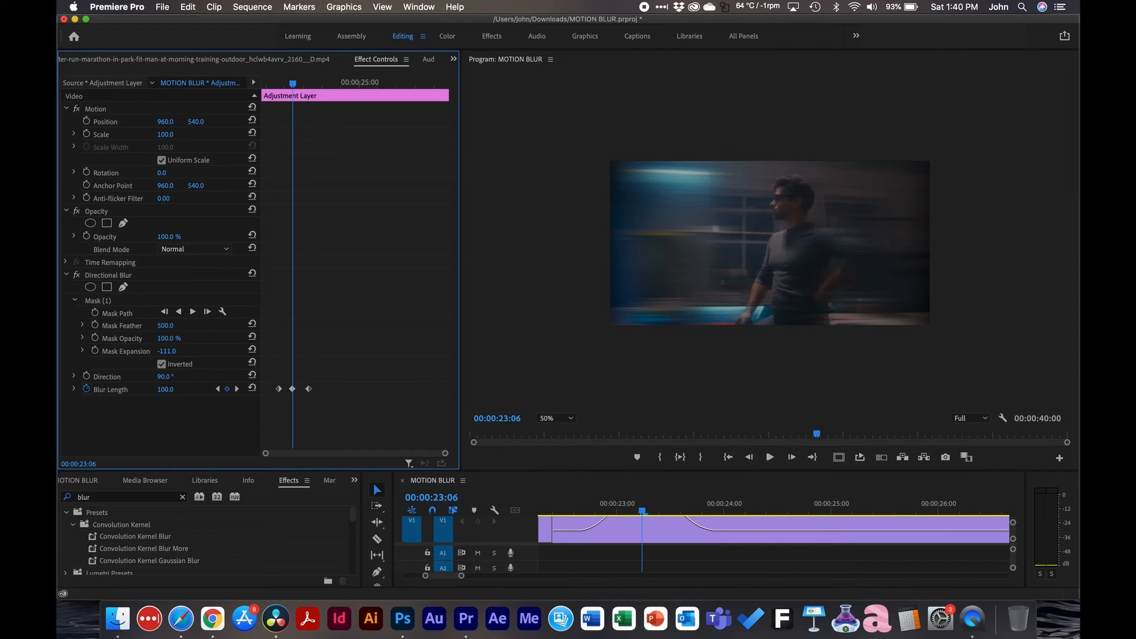
Reshape the blur mask by curving its upper-left point outward and pulling the other three corners away from the man
click(110, 302)
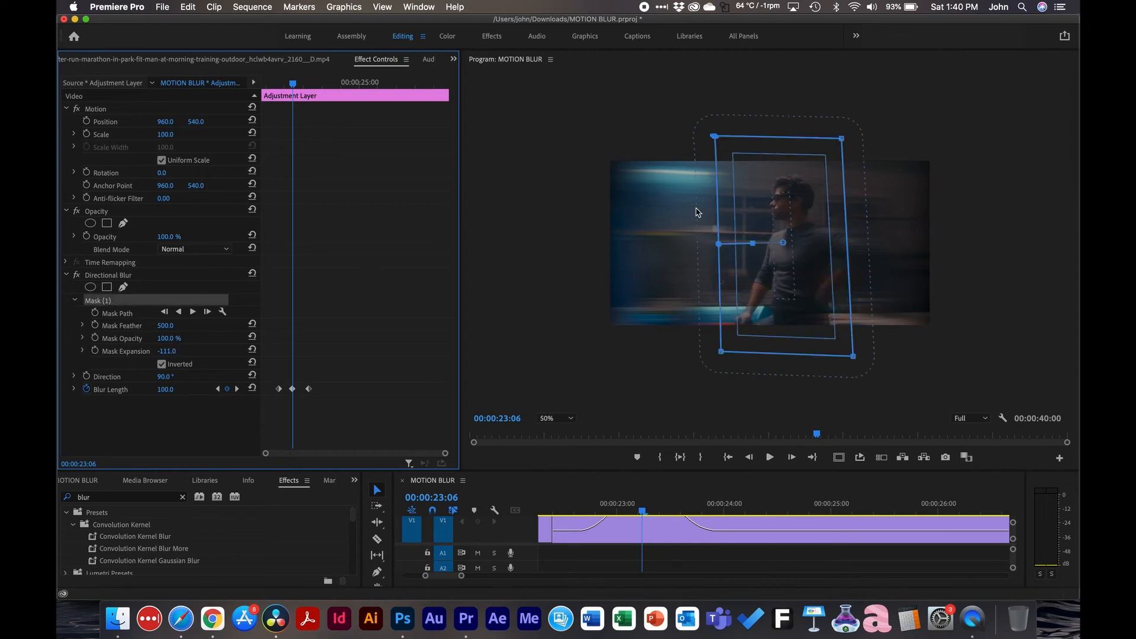
drag(715, 137, 676, 144)
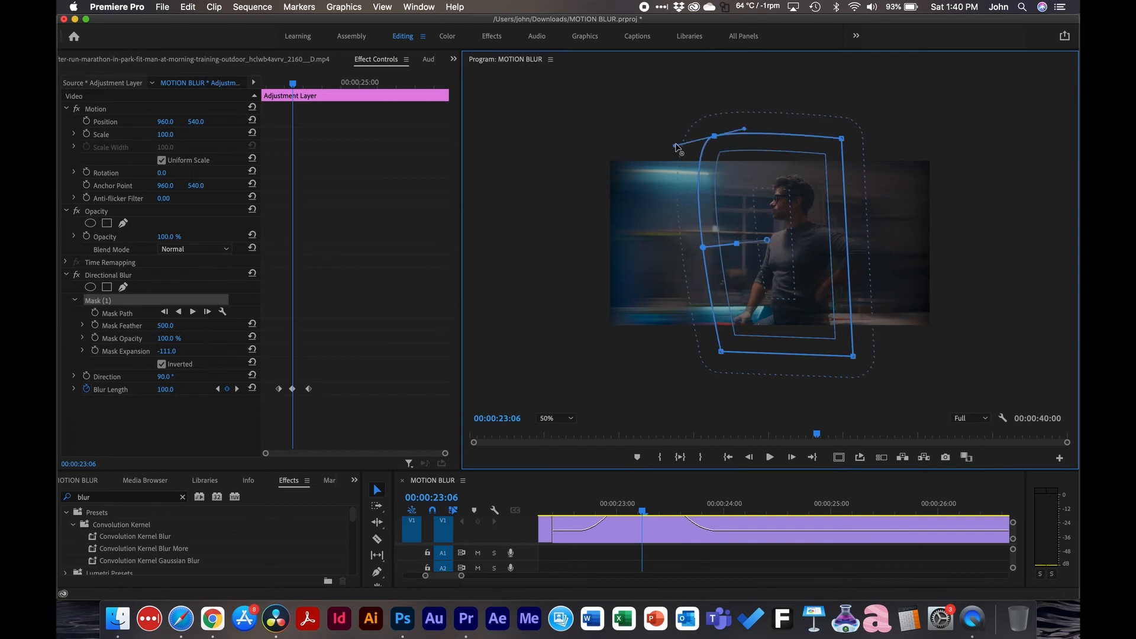
drag(723, 354, 691, 349)
drag(840, 136, 861, 141)
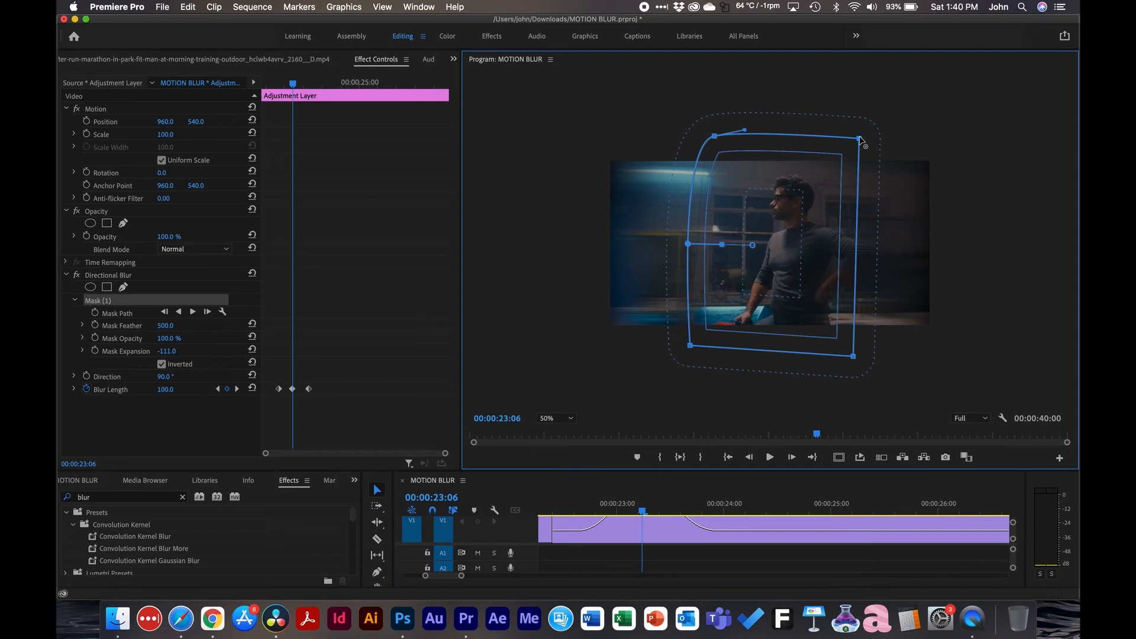
drag(854, 357, 895, 357)
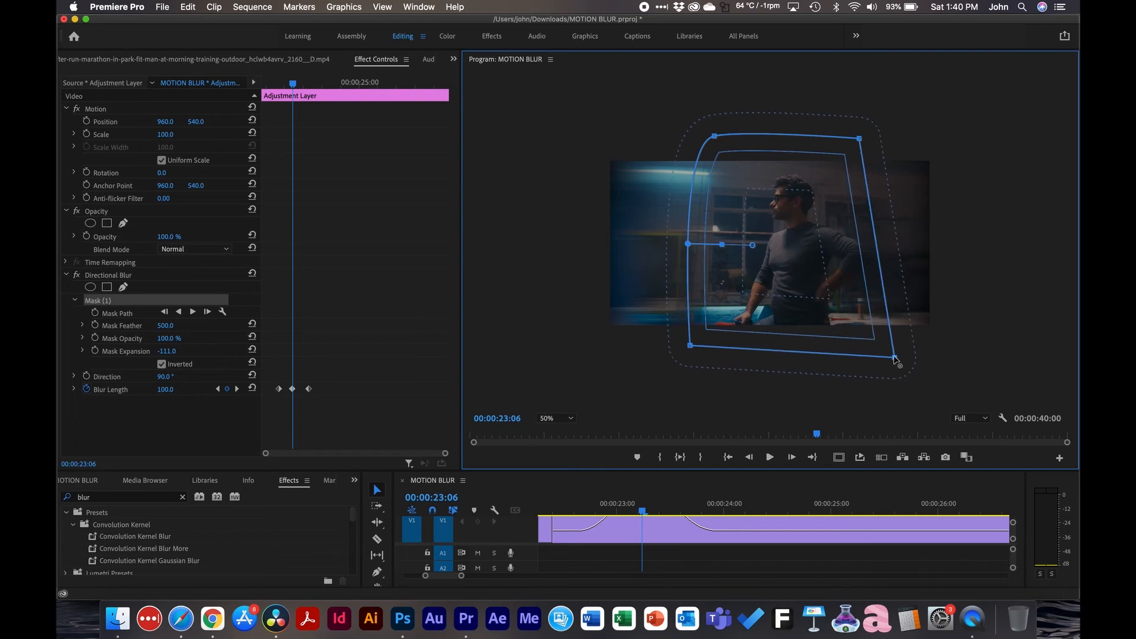
Deselect the adjustment layer and play the masked blur over the speed ramp several times from about 00:00:22:16
click(704, 561)
drag(642, 510, 578, 509)
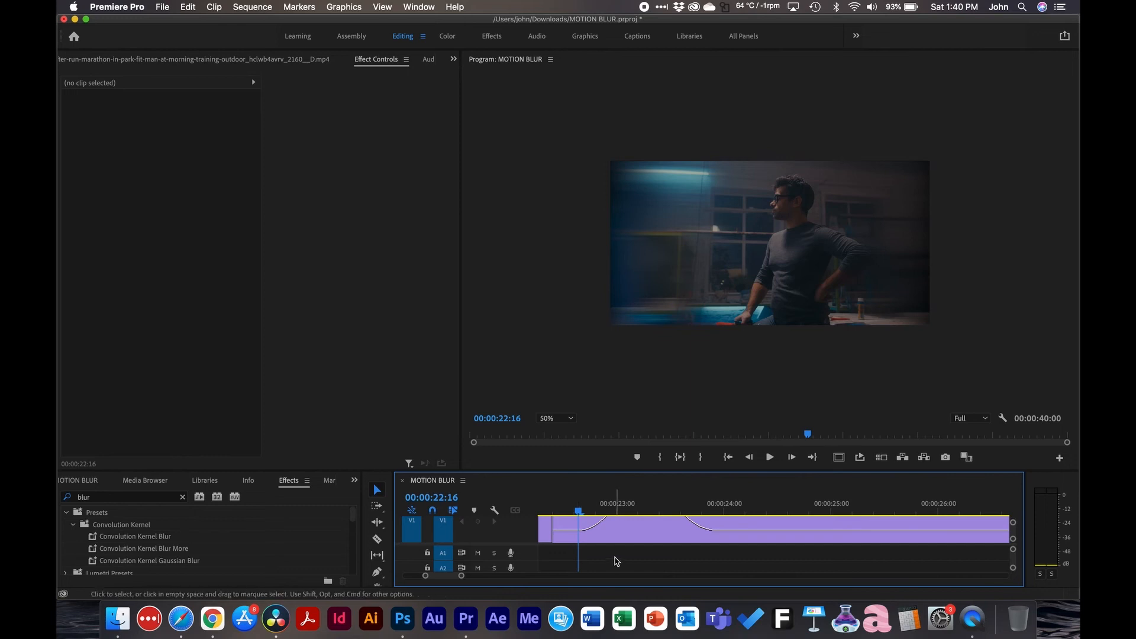
key(space)
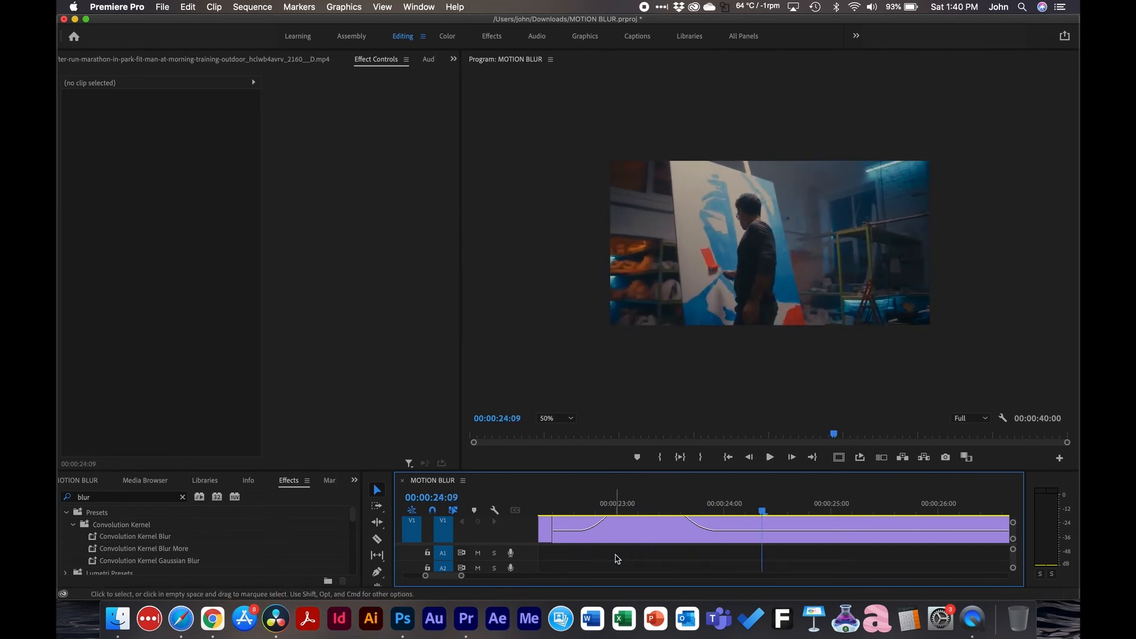
click(586, 508)
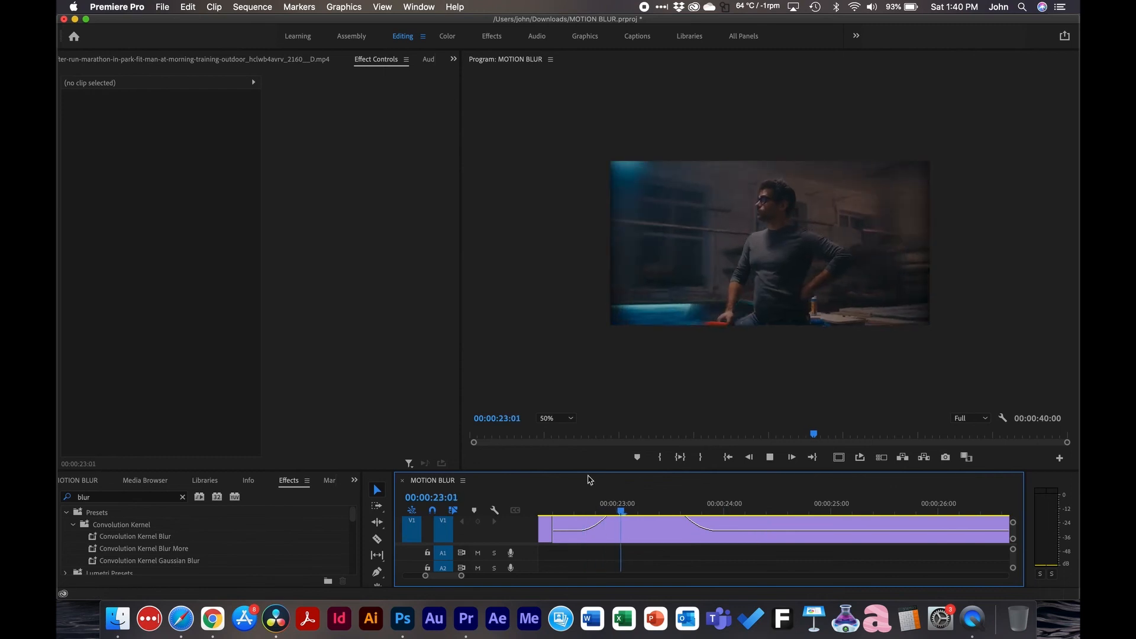
key(space)
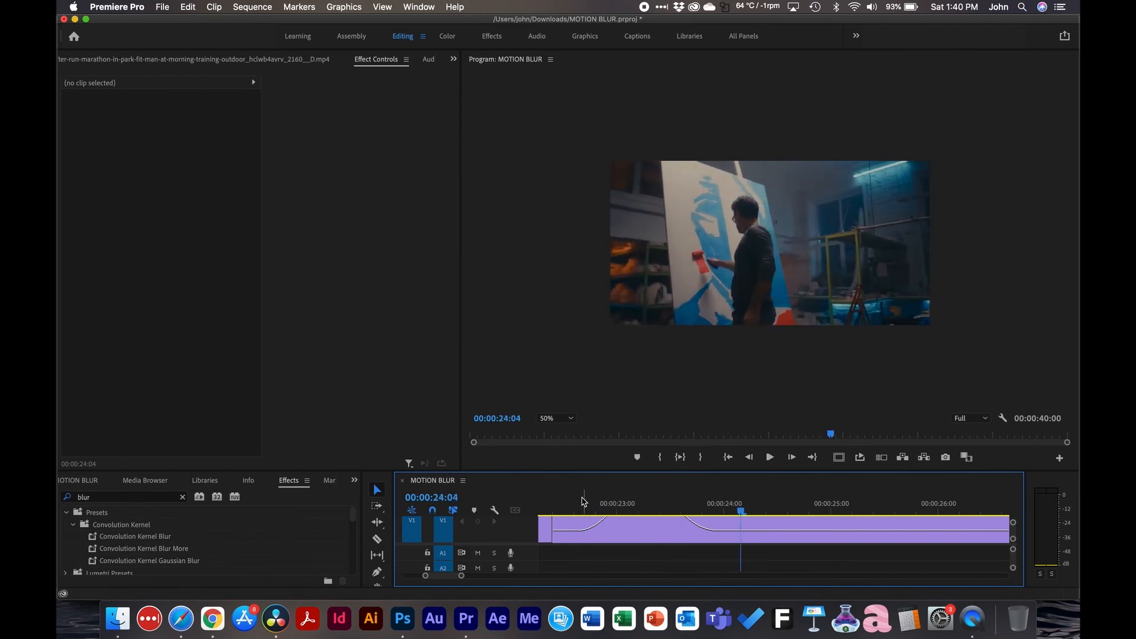
click(584, 502)
key(space)
key(space)
Raise the speed of the fast section in the painter clip's speed ramp on V1 and play back the result
scroll(661, 528, up, 2)
scroll(661, 527, down, 1)
scroll(662, 528, left, 1)
drag(662, 533, 661, 517)
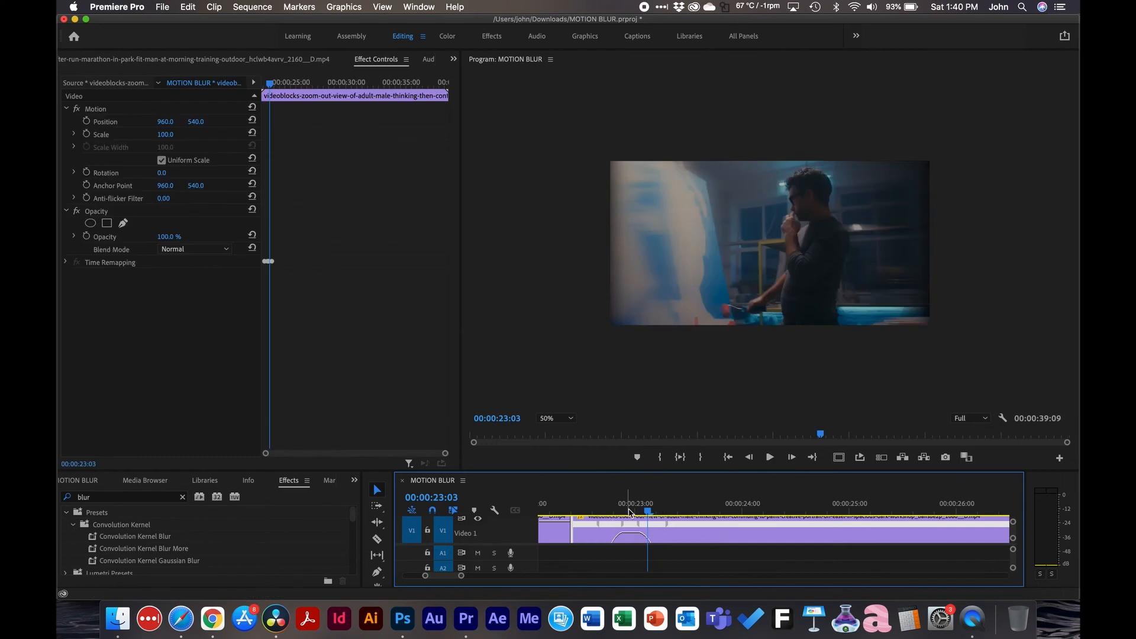
click(589, 504)
key(space)
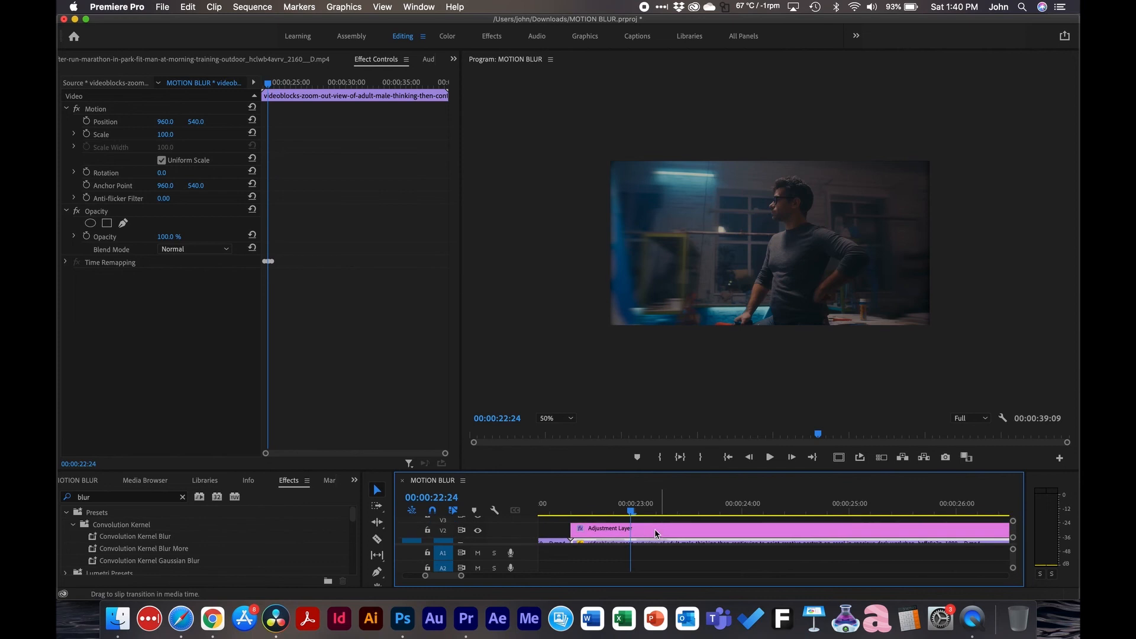
Move the adjustment layer slightly earlier so it starts before the painter clip, and show its Directional Blur Blur Length keyframes in an enlarged V2 track
drag(660, 531, 639, 536)
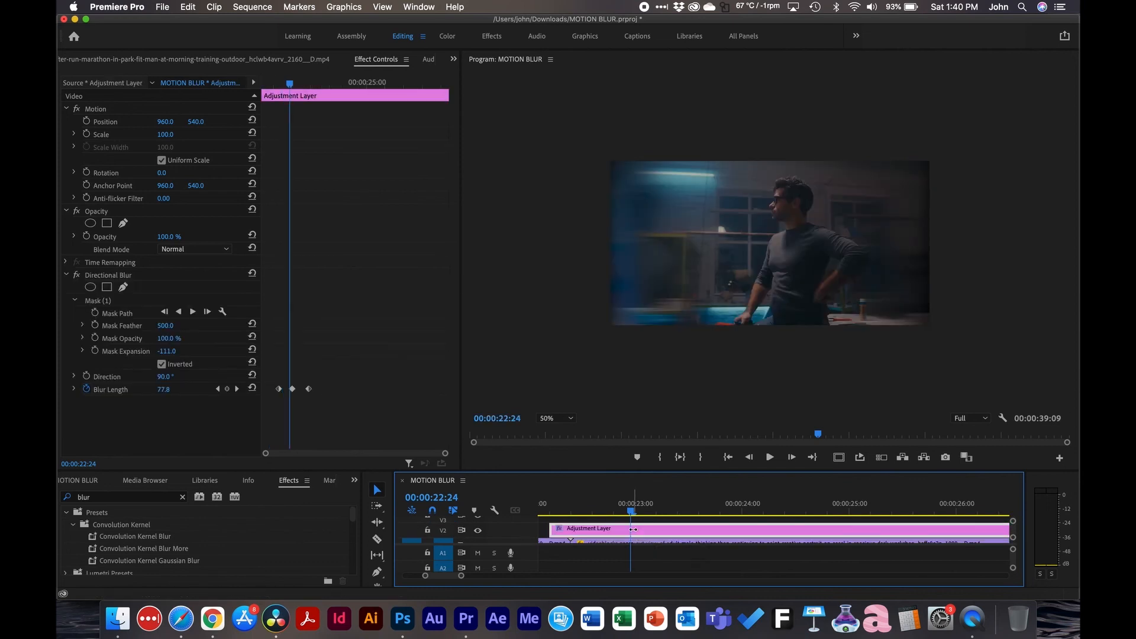
drag(563, 471, 562, 375)
drag(519, 447, 520, 423)
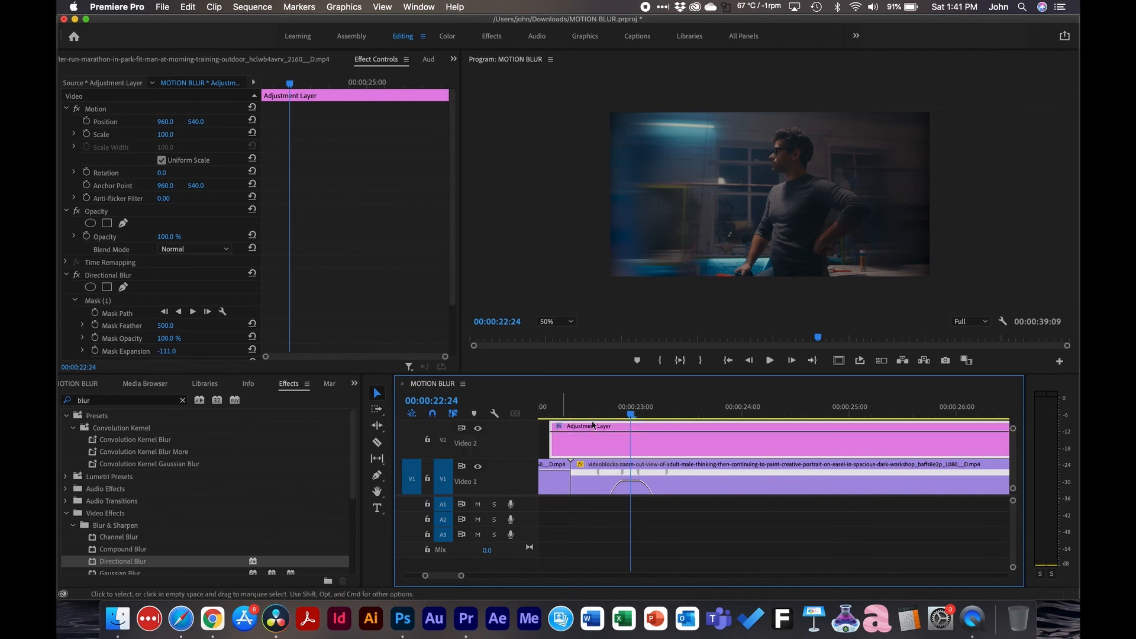
right_click(684, 447)
mouse_move(784, 589)
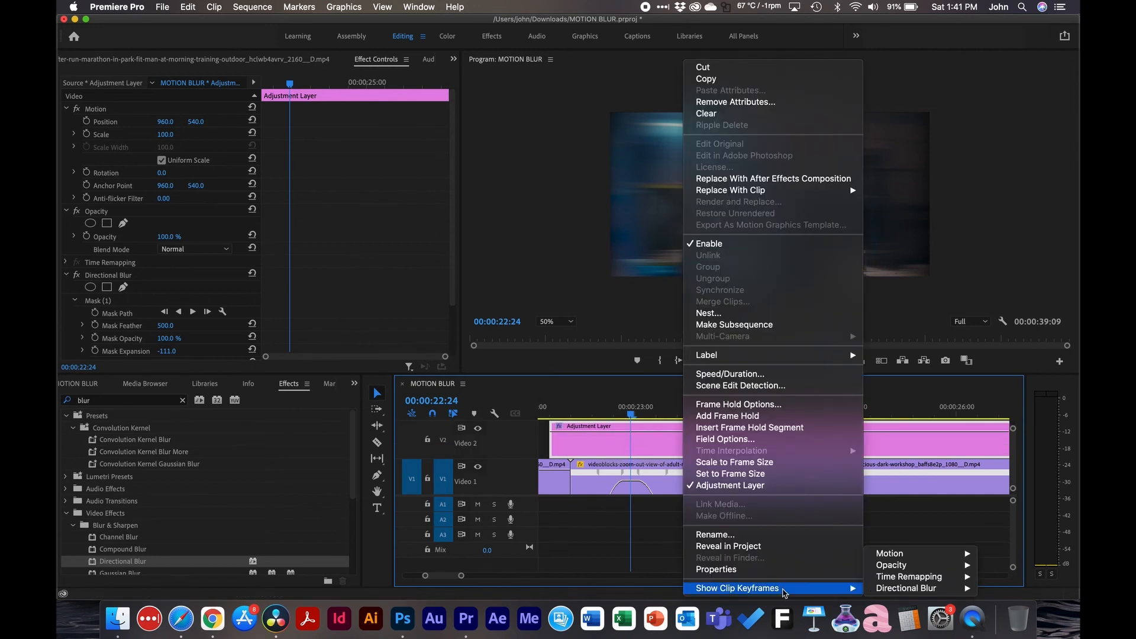
mouse_move(908, 558)
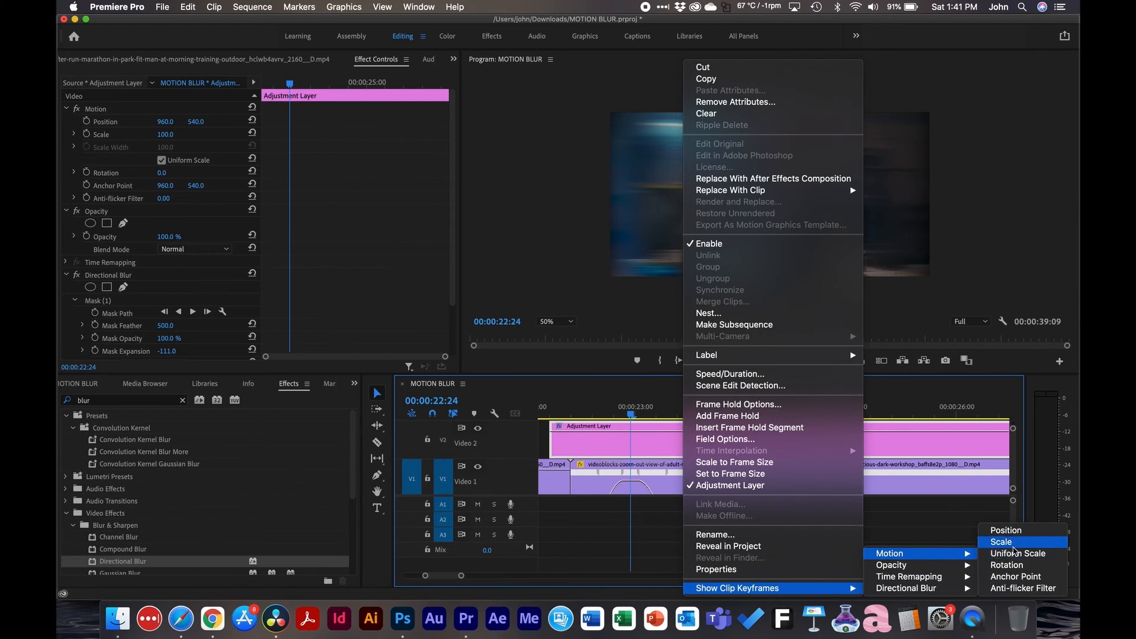
mouse_move(938, 588)
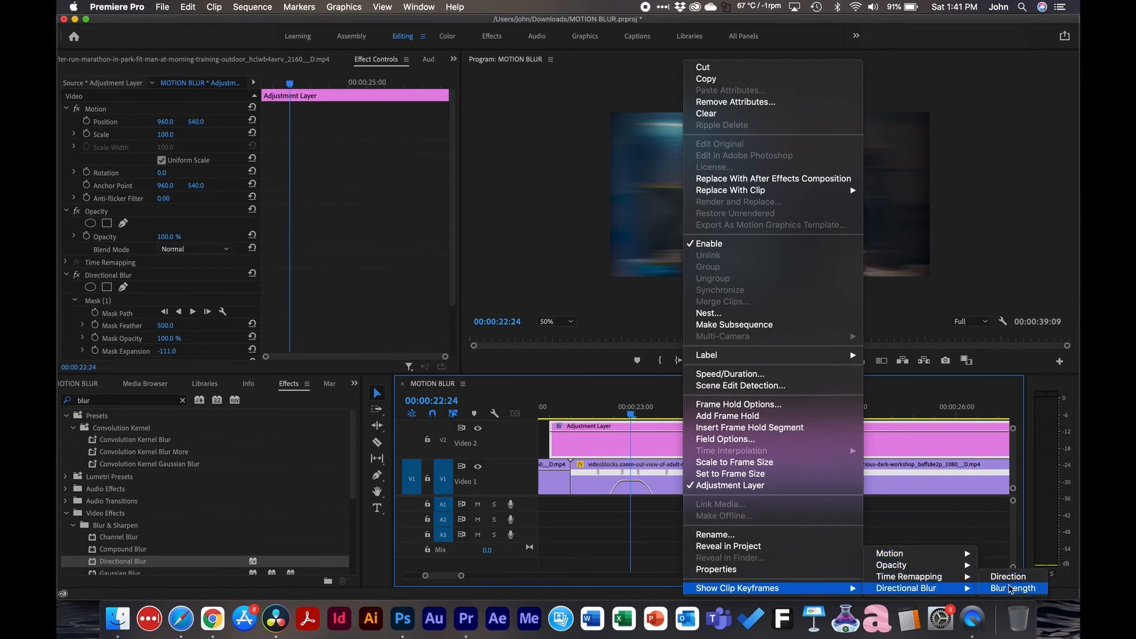
click(1011, 588)
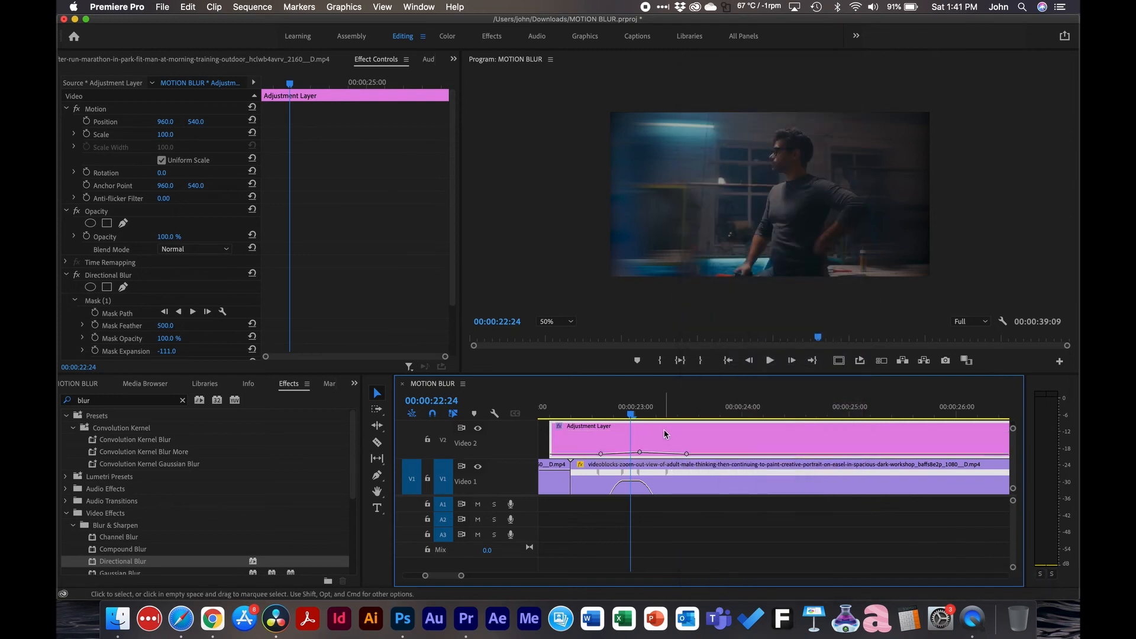
Bring the adjustment layer's three Blur Length keyframes closer together over the peak of the speed ramp and play back the transition
drag(640, 452, 613, 453)
key(space)
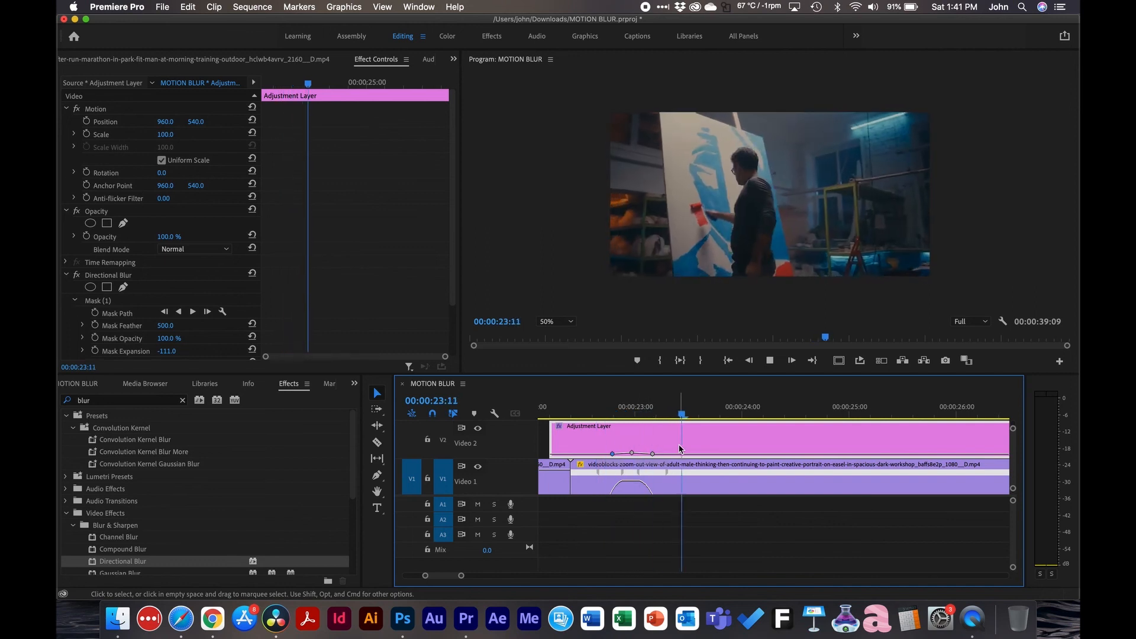
key(space)
click(580, 408)
key(space)
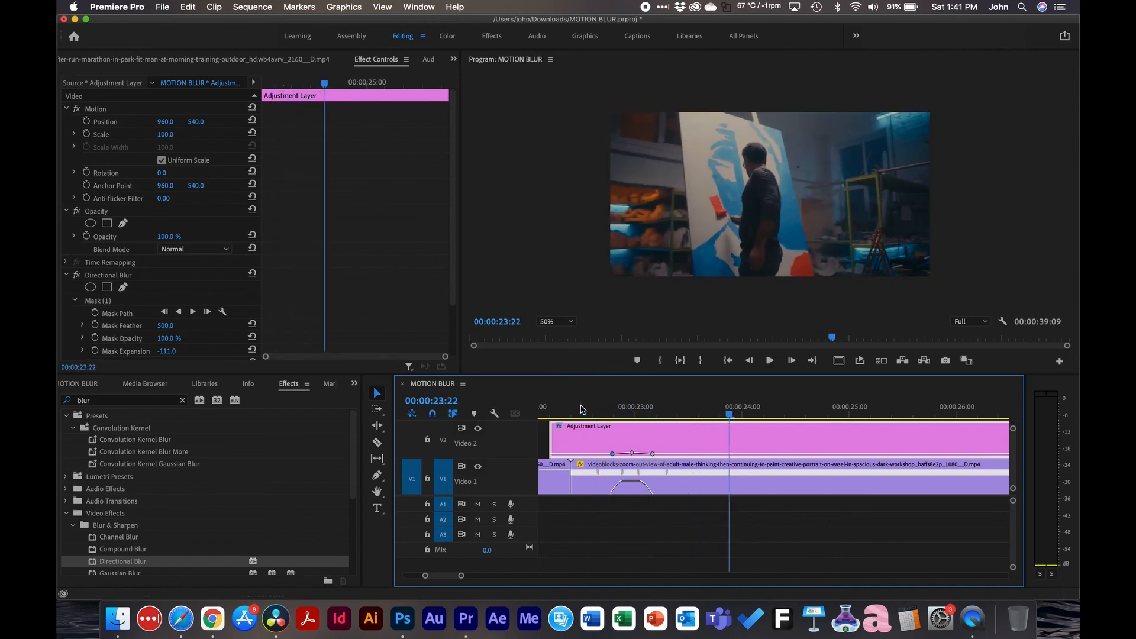
Step frame by frame through the blurred ramp from about 00:00:23:00 to check the blur timing
click(614, 412)
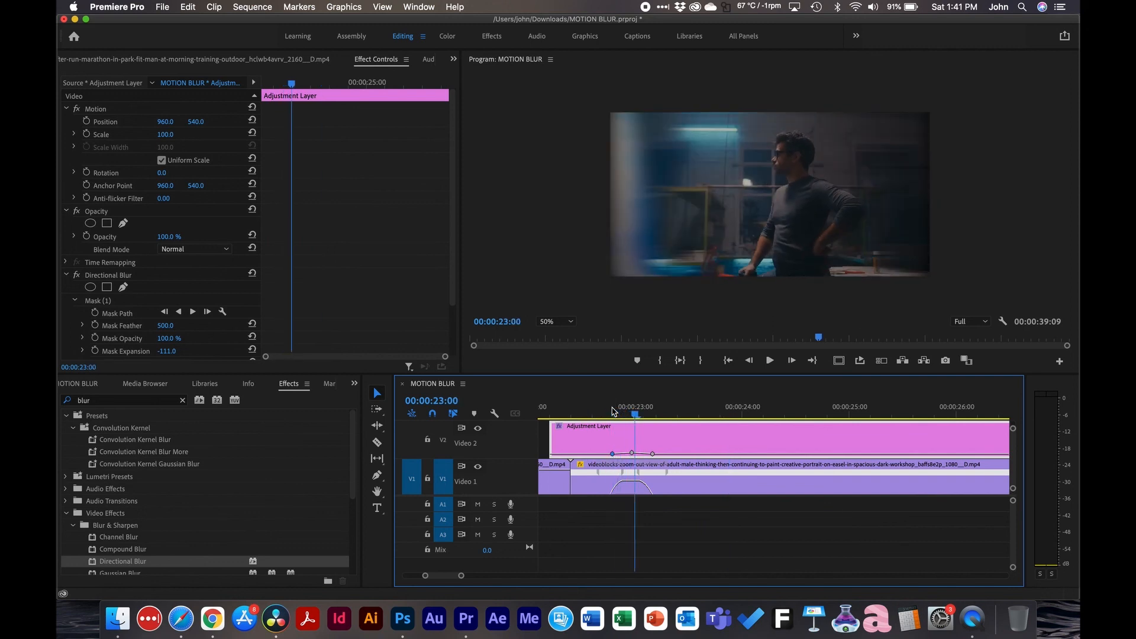
key(Right)
key(Right)
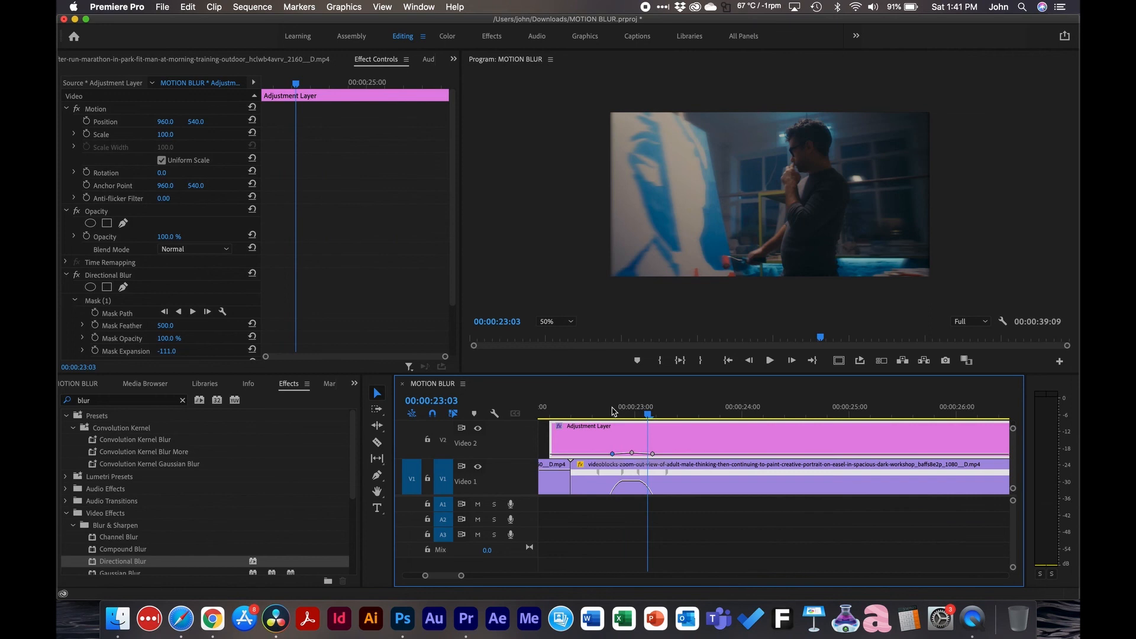
key(Right)
key(space)
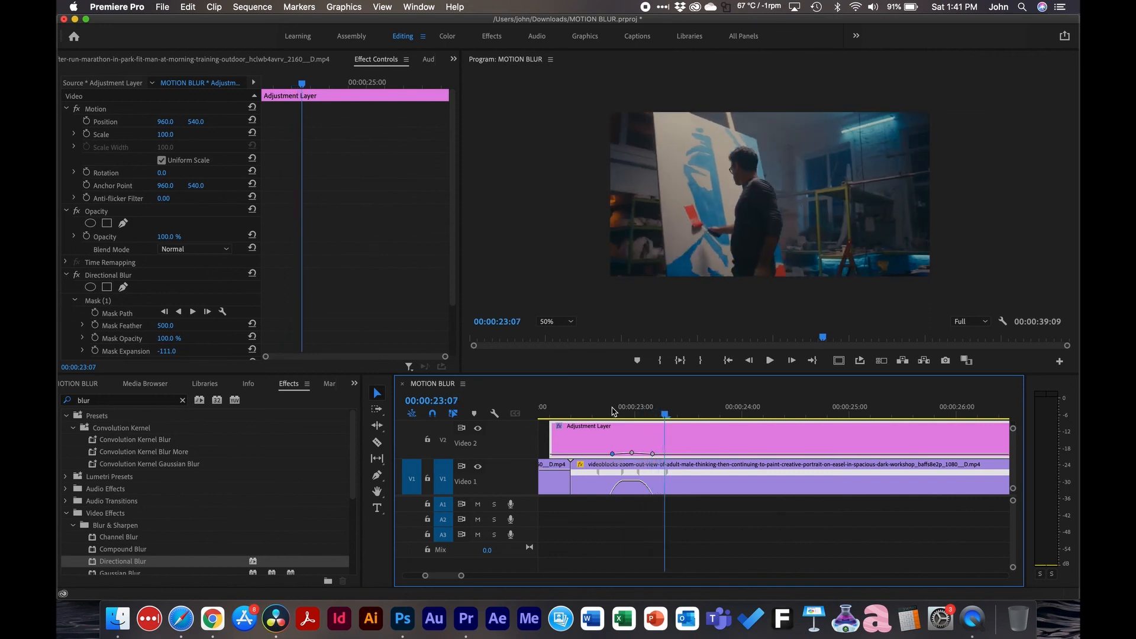